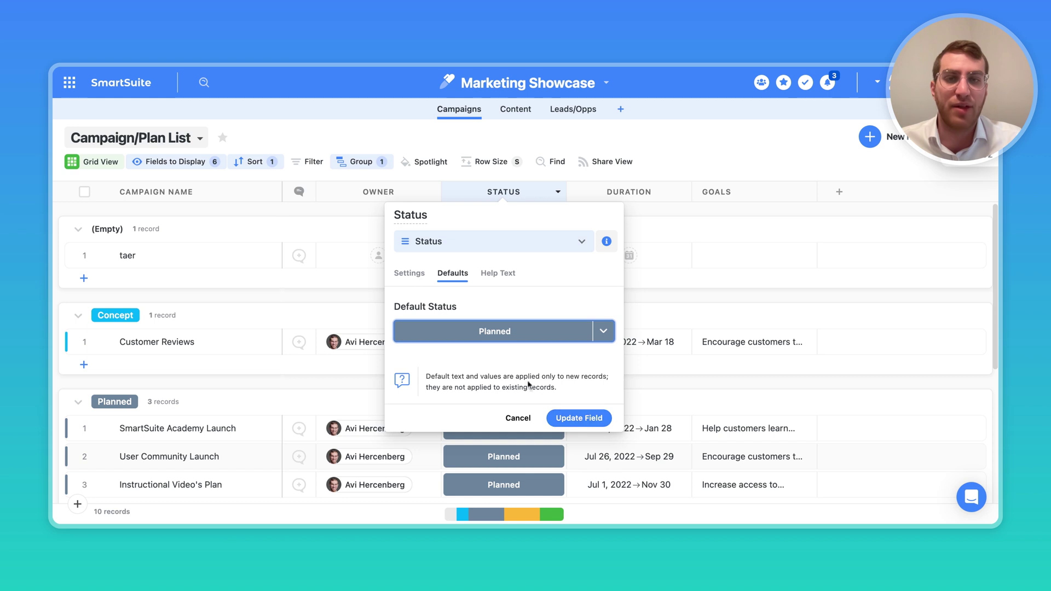
- Save Planned as the default value of the Status field
{"action": "left_click", "coordinate": [585, 425]}
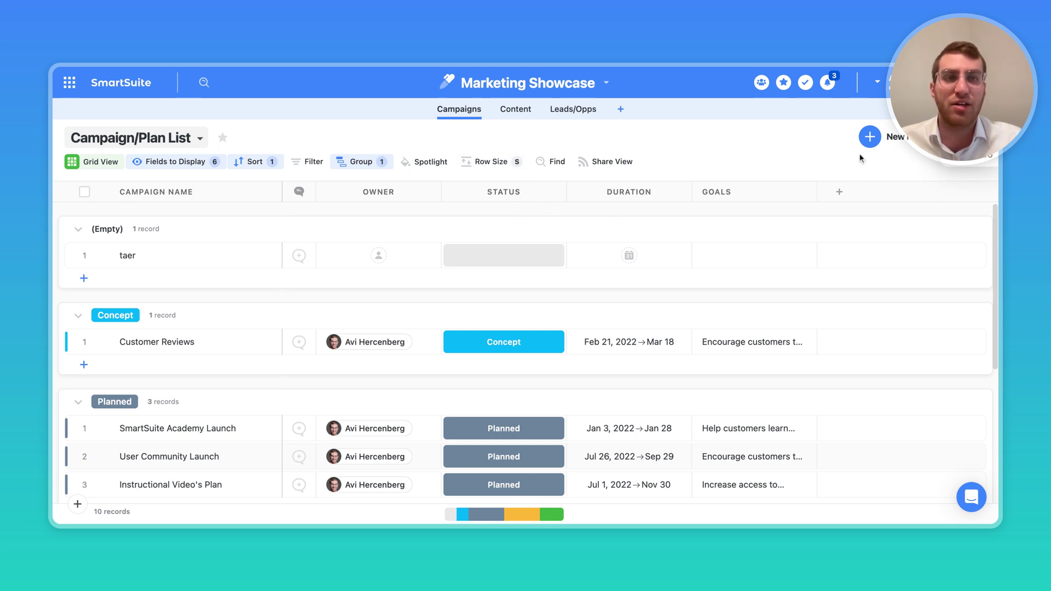
- Create a campaign record named test, replace its default status with In Process, and save the record
{"action": "left_click", "coordinate": [869, 136]}
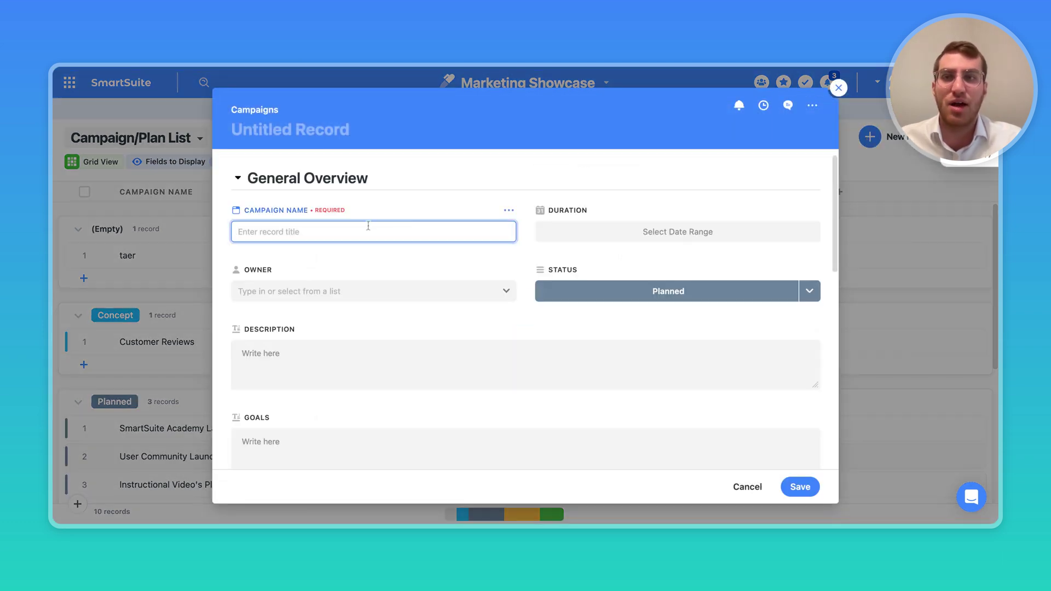
{"action": "type", "text": "test"}
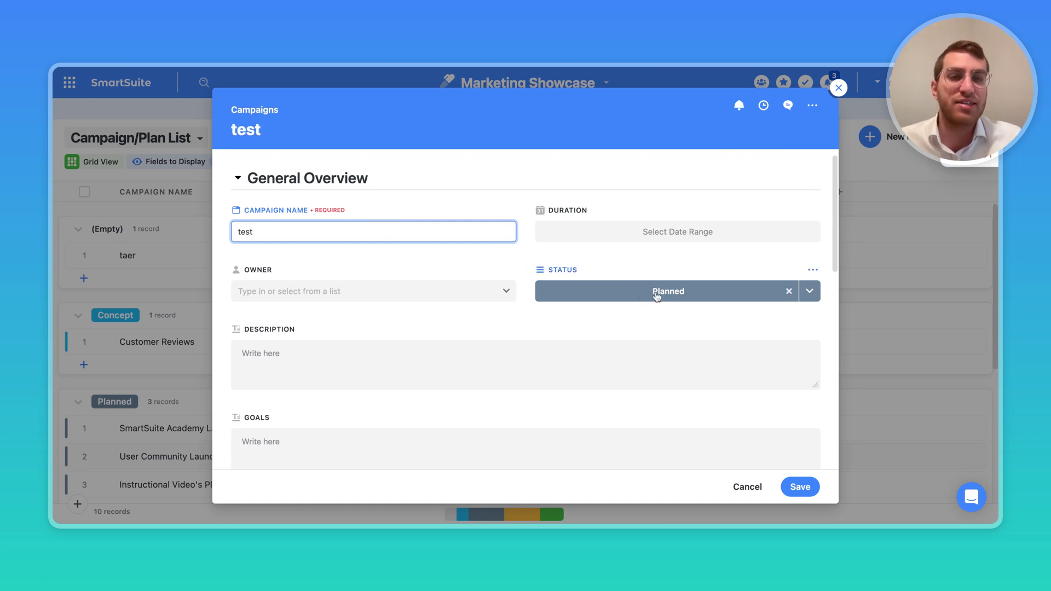
{"action": "left_click", "coordinate": [789, 291]}
{"action": "left_click", "coordinate": [689, 298]}
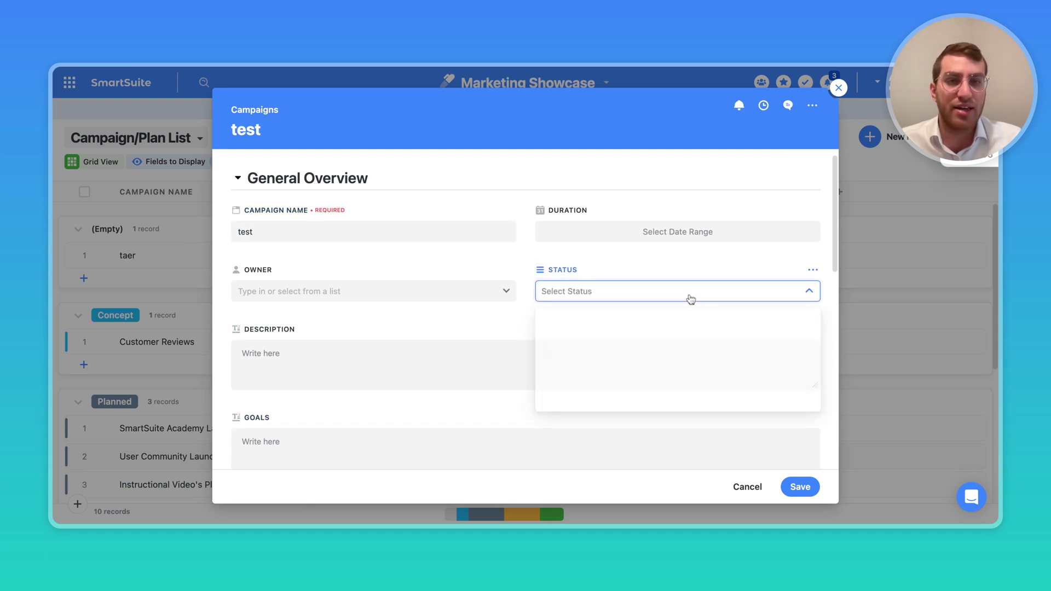
{"action": "left_click", "coordinate": [675, 331]}
{"action": "left_click", "coordinate": [668, 291]}
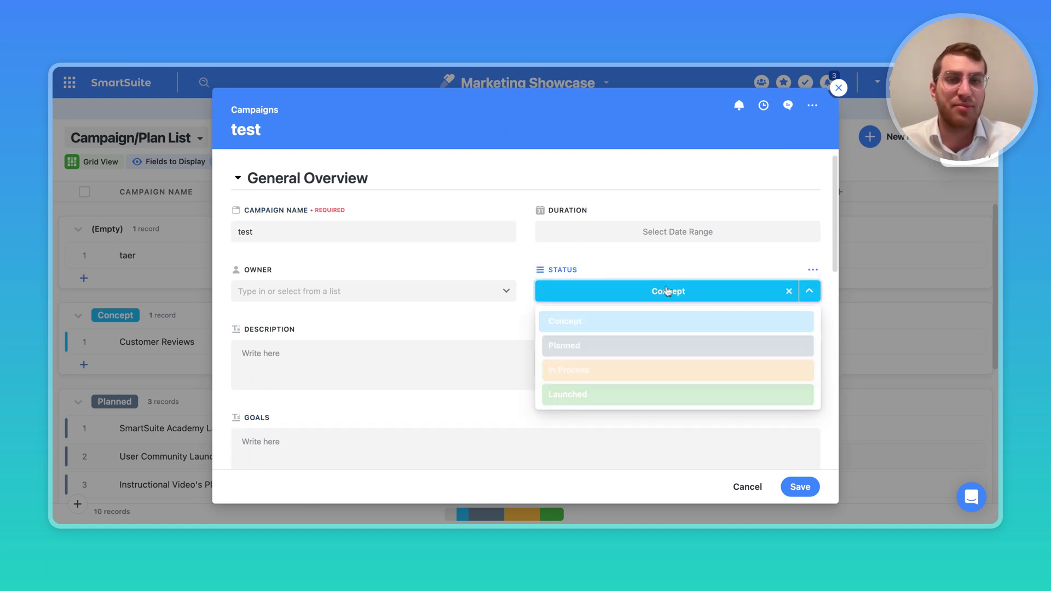
{"action": "left_click", "coordinate": [639, 376]}
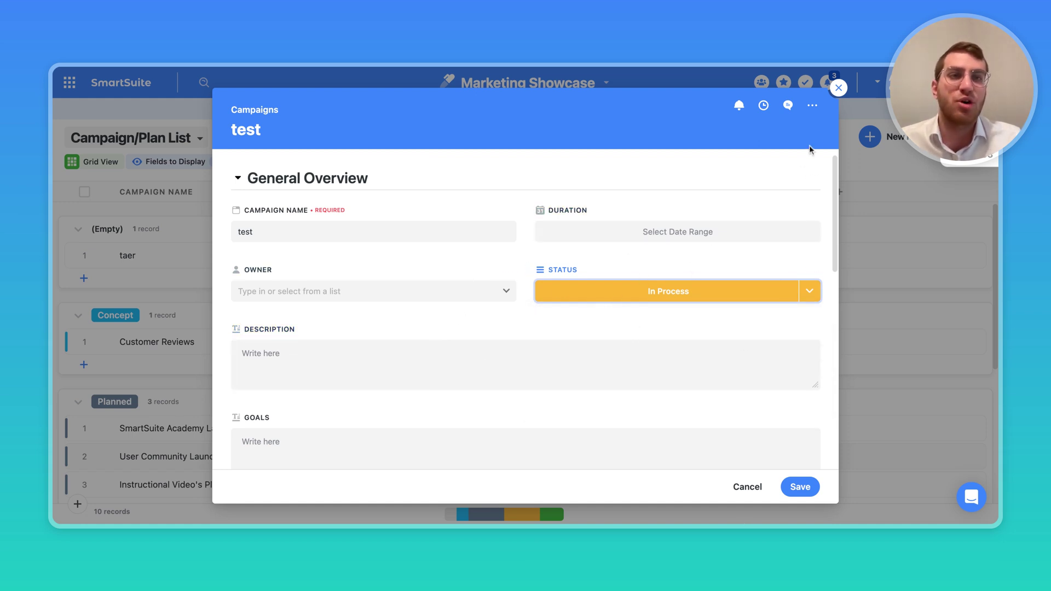
{"action": "left_click", "coordinate": [839, 88]}
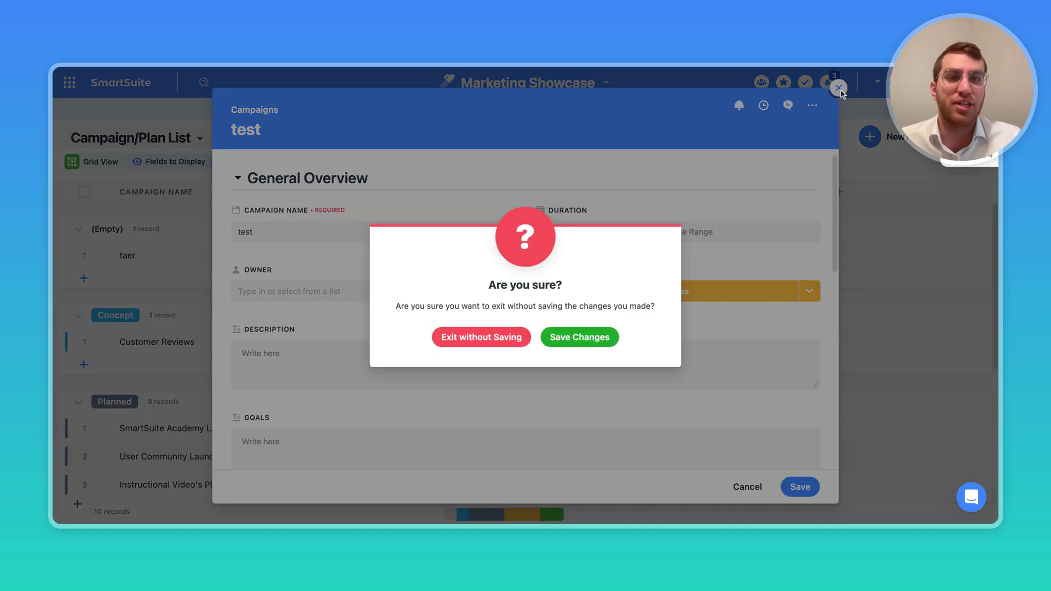
{"action": "left_click", "coordinate": [581, 336]}
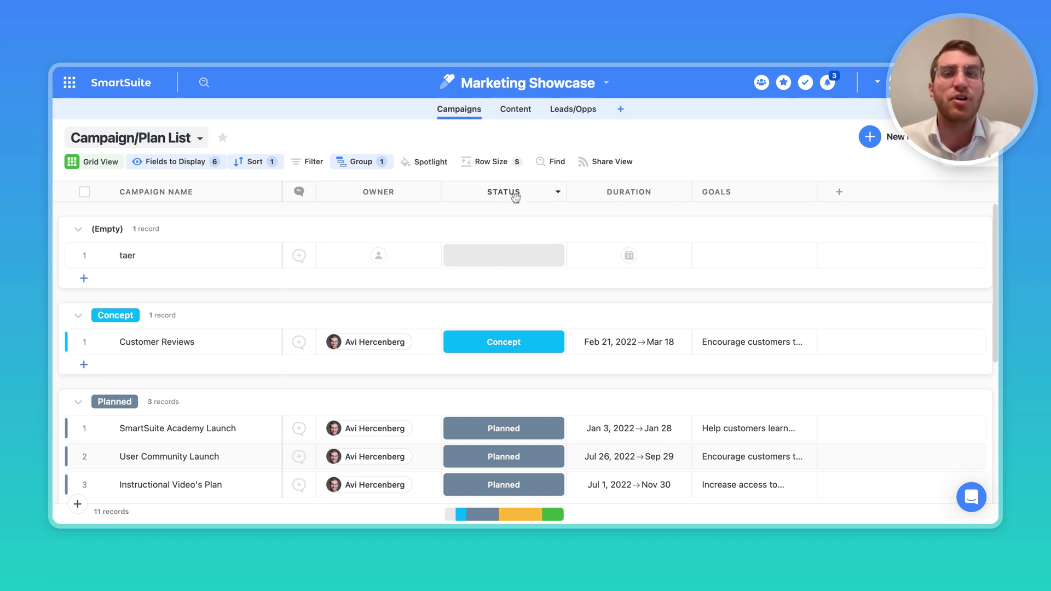
{"action": "left_click", "coordinate": [377, 193]}
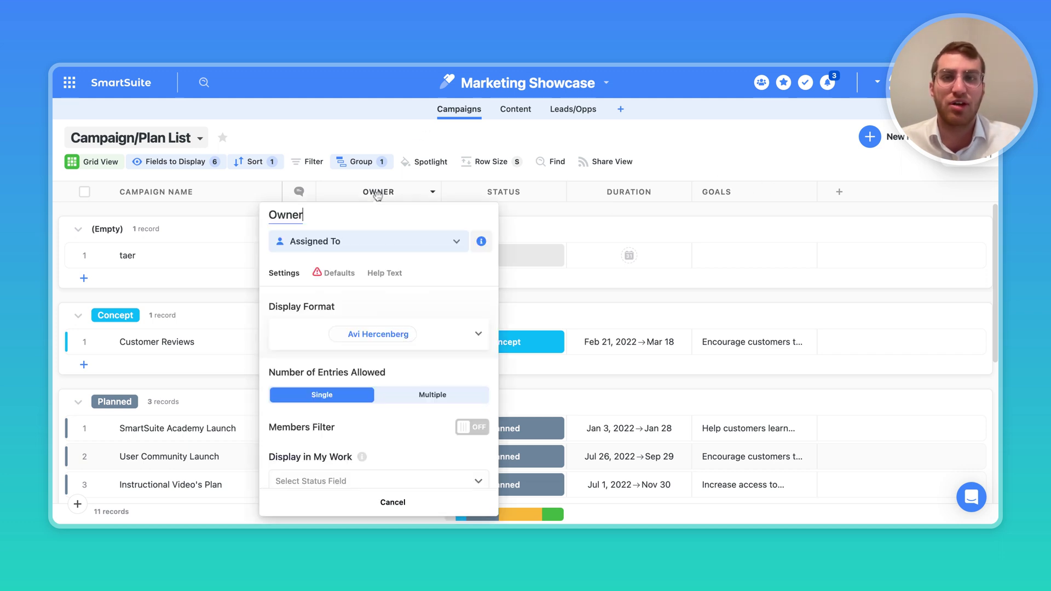
{"action": "left_click", "coordinate": [328, 274]}
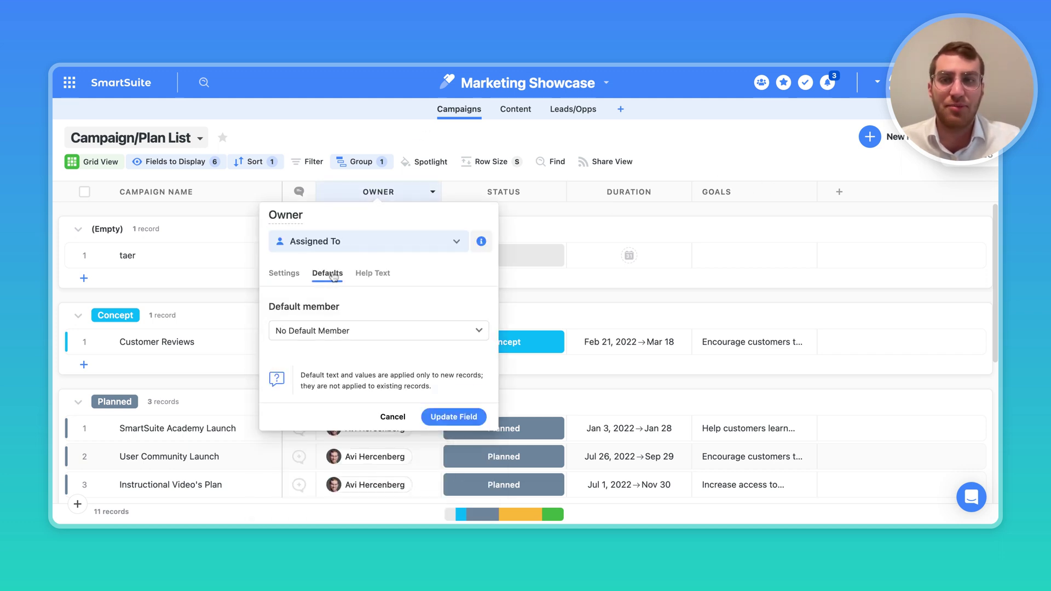
{"action": "left_click", "coordinate": [370, 332]}
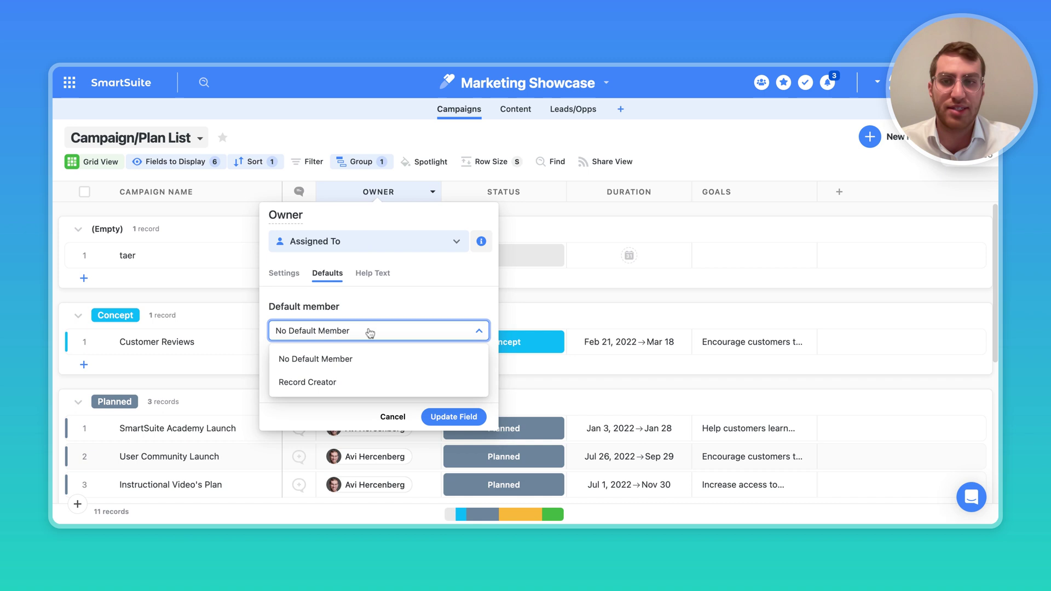
{"action": "left_click", "coordinate": [348, 383]}
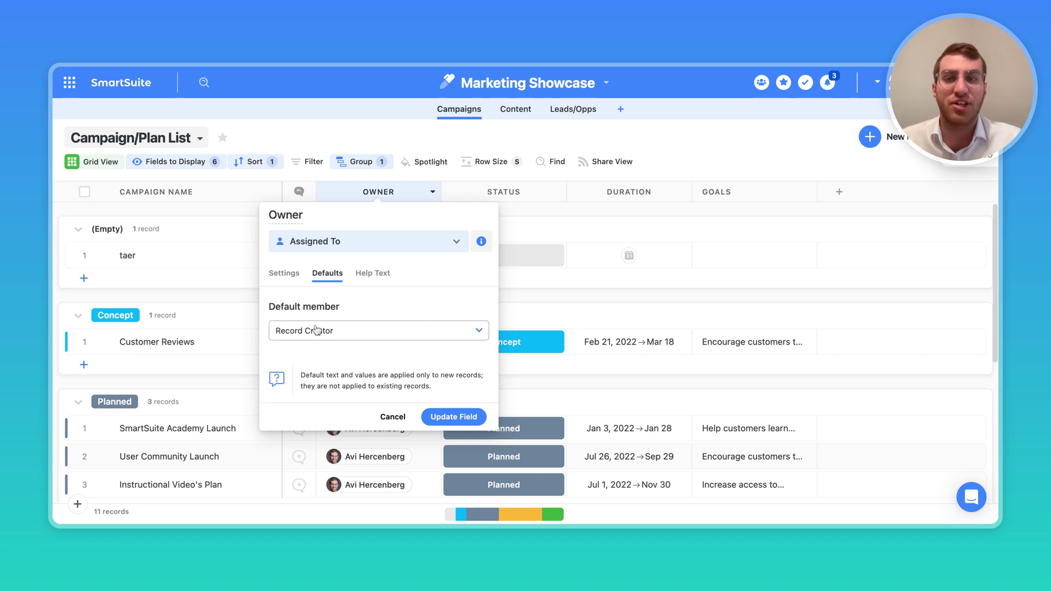
{"action": "left_click", "coordinate": [393, 418]}
{"action": "left_click", "coordinate": [495, 344]}
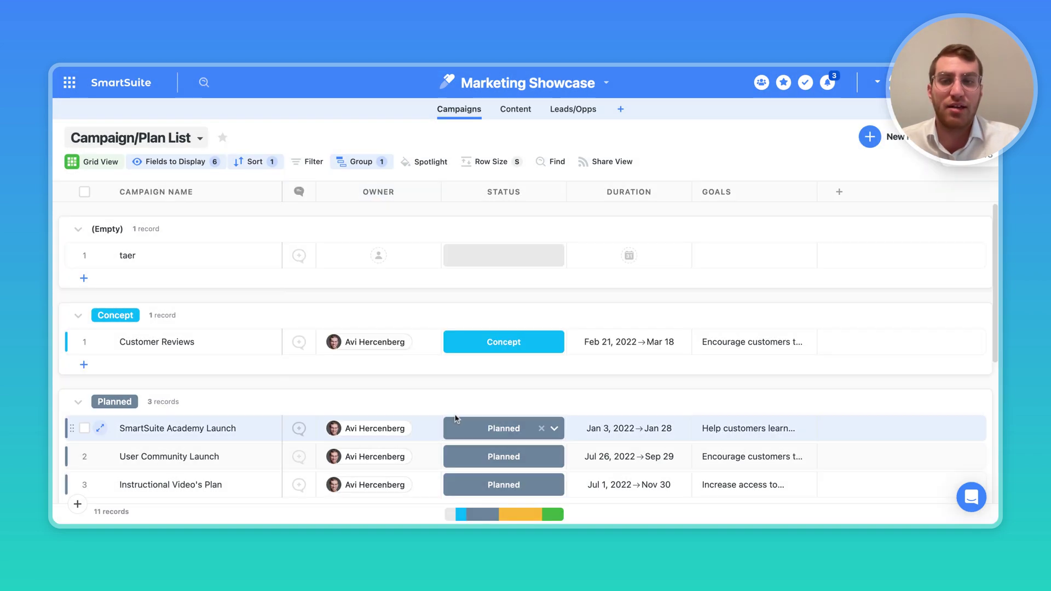
- Set the Owner field's default member to Record Creator and update the field
{"action": "left_click", "coordinate": [389, 192]}
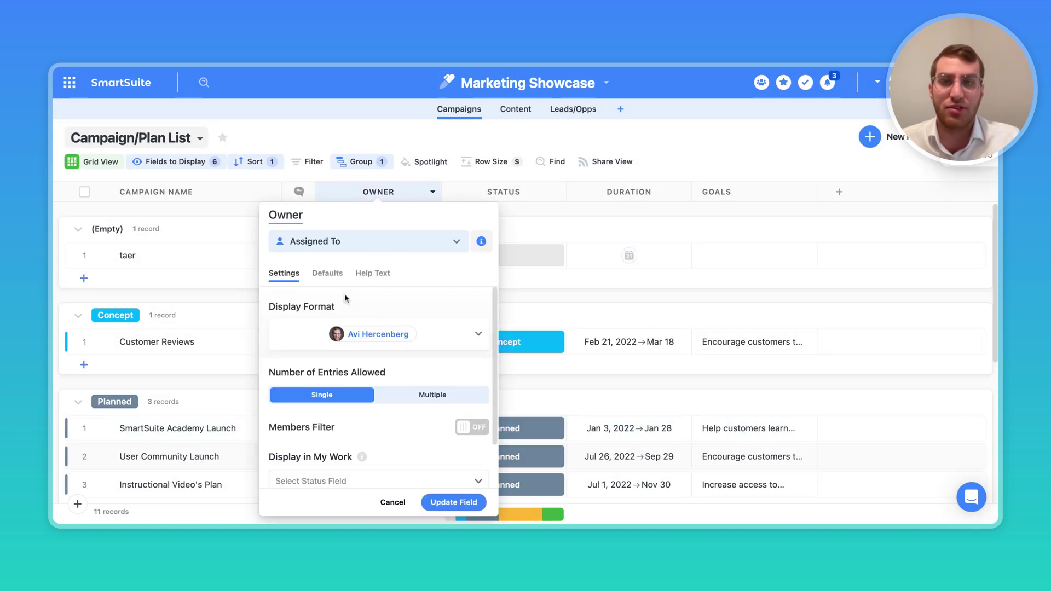
{"action": "left_click", "coordinate": [326, 273]}
{"action": "left_click", "coordinate": [370, 330]}
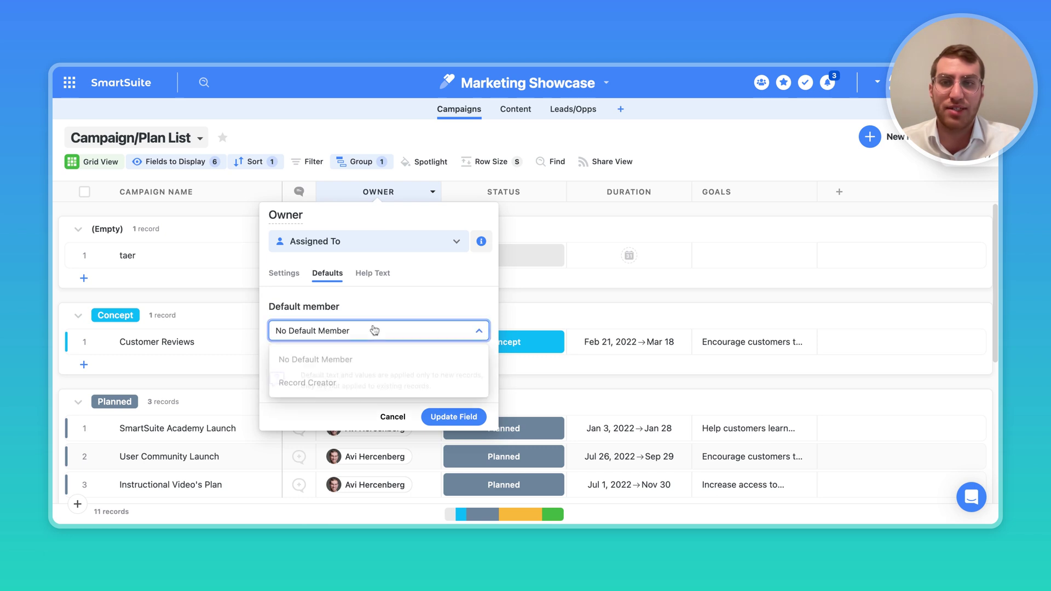
{"action": "left_click", "coordinate": [360, 382]}
{"action": "left_click", "coordinate": [455, 421]}
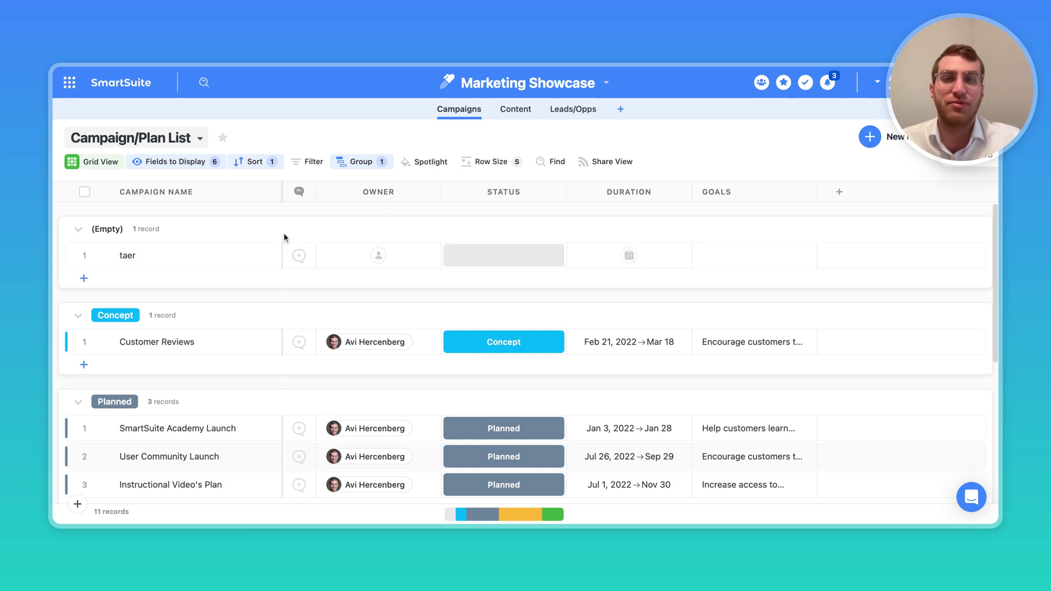
- Add a record named tesatr to the (Empty) status group
{"action": "left_click", "coordinate": [84, 278]}
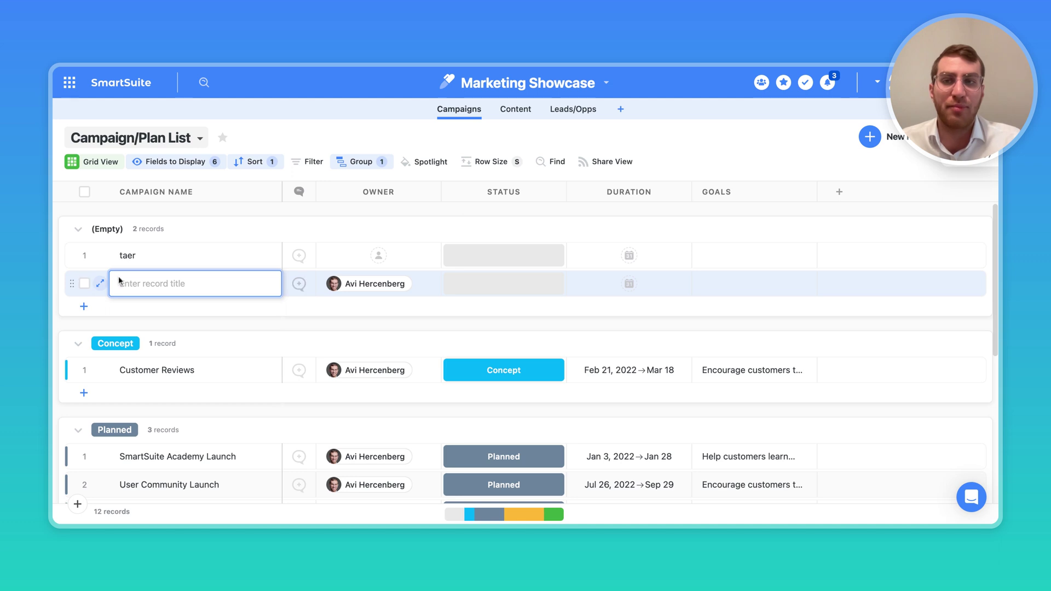
{"action": "left_click", "coordinate": [424, 286]}
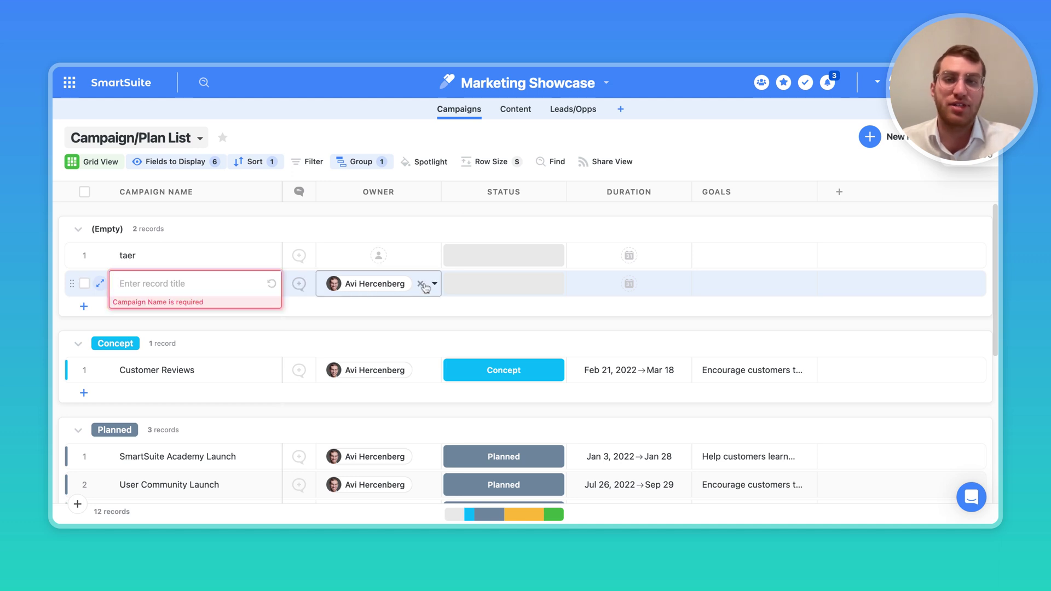
{"action": "left_click", "coordinate": [238, 284]}
{"action": "type", "text": "tesatr"}
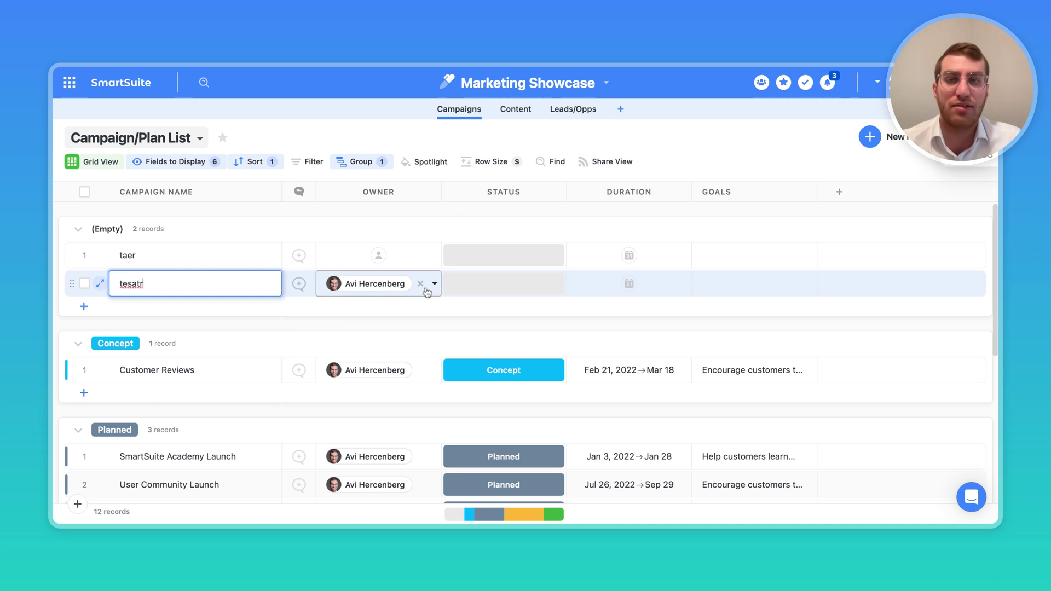
- Clear the owner of the tesatr record and reassign the record to its creator
{"action": "left_click", "coordinate": [420, 285]}
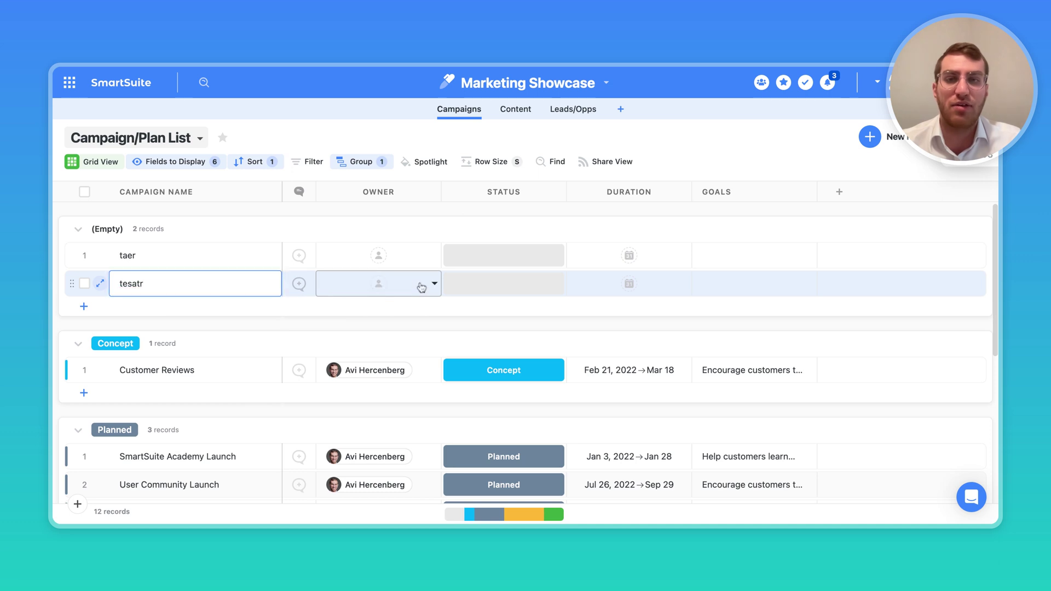
{"action": "left_click", "coordinate": [438, 291]}
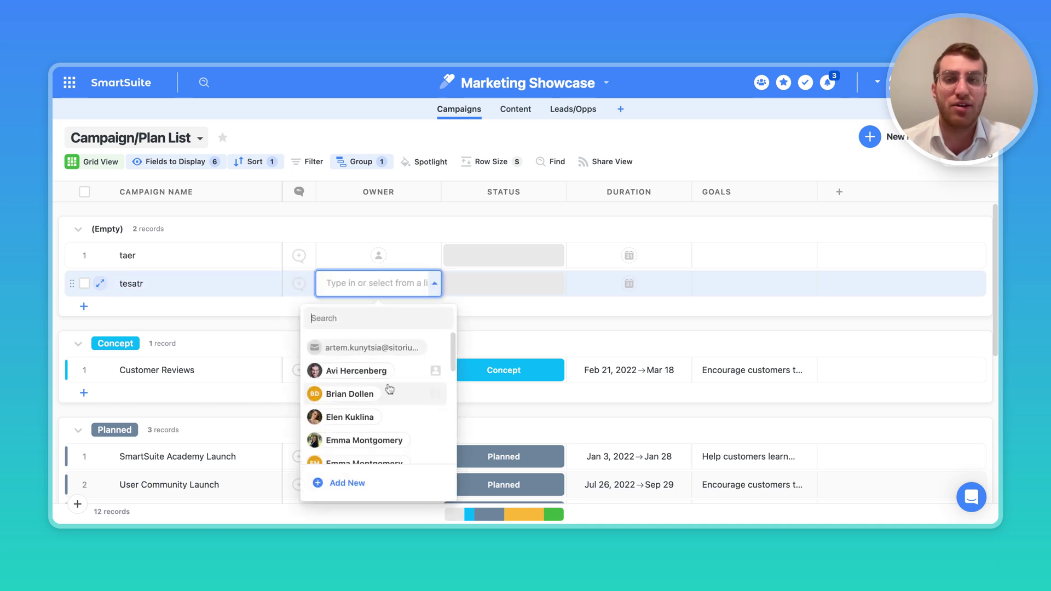
{"action": "left_click", "coordinate": [377, 369]}
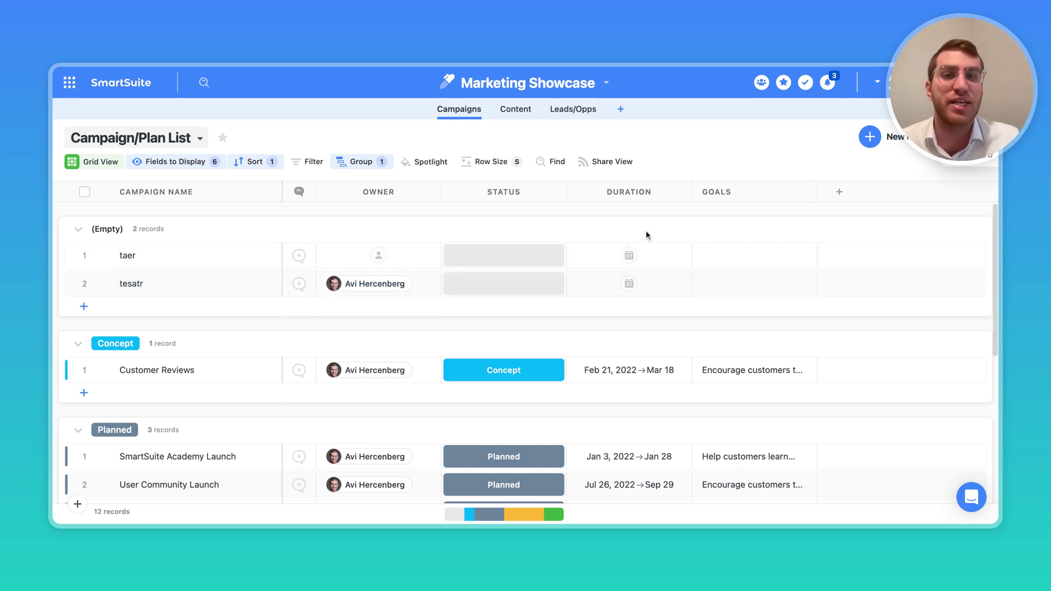
{"action": "left_click", "coordinate": [366, 261]}
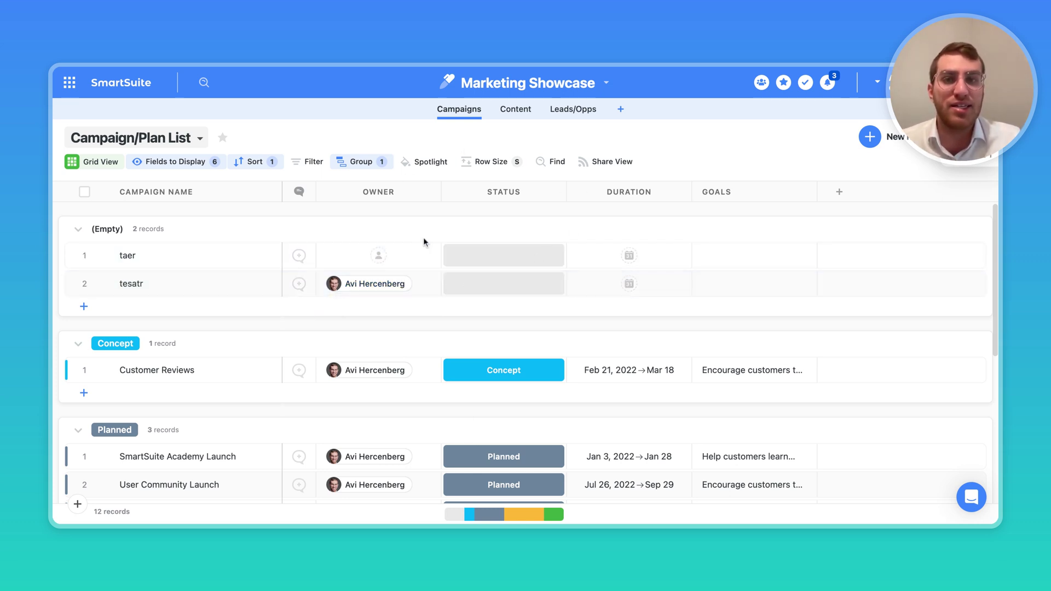
{"action": "left_click", "coordinate": [351, 277]}
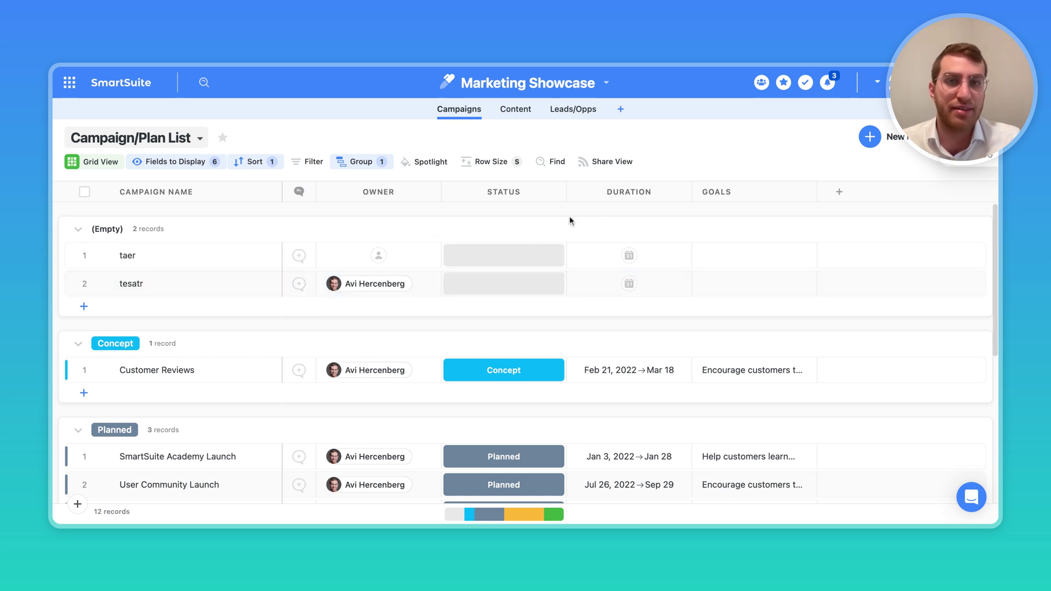
- Examine the Duration field's default date range setting and its calendar without choosing any dates
{"action": "left_click", "coordinate": [635, 191]}
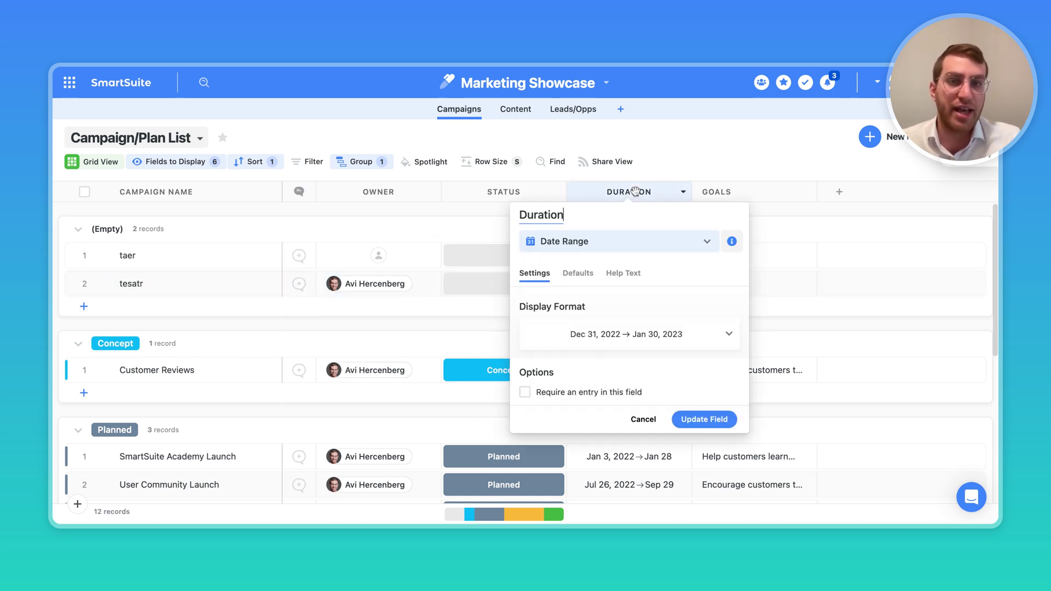
{"action": "left_click", "coordinate": [579, 274]}
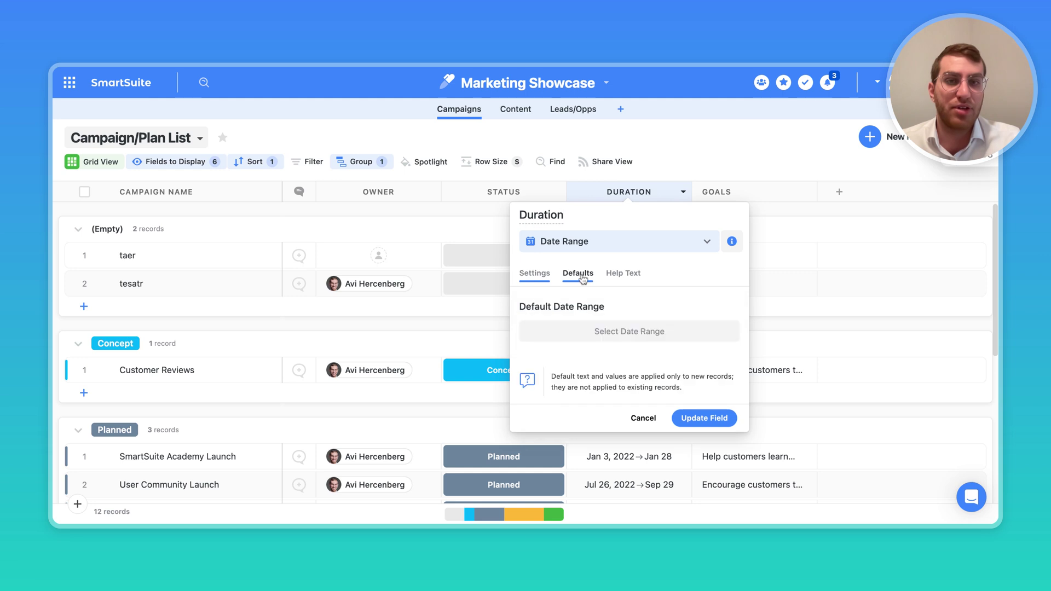
{"action": "left_click", "coordinate": [616, 331]}
{"action": "left_click", "coordinate": [604, 345]}
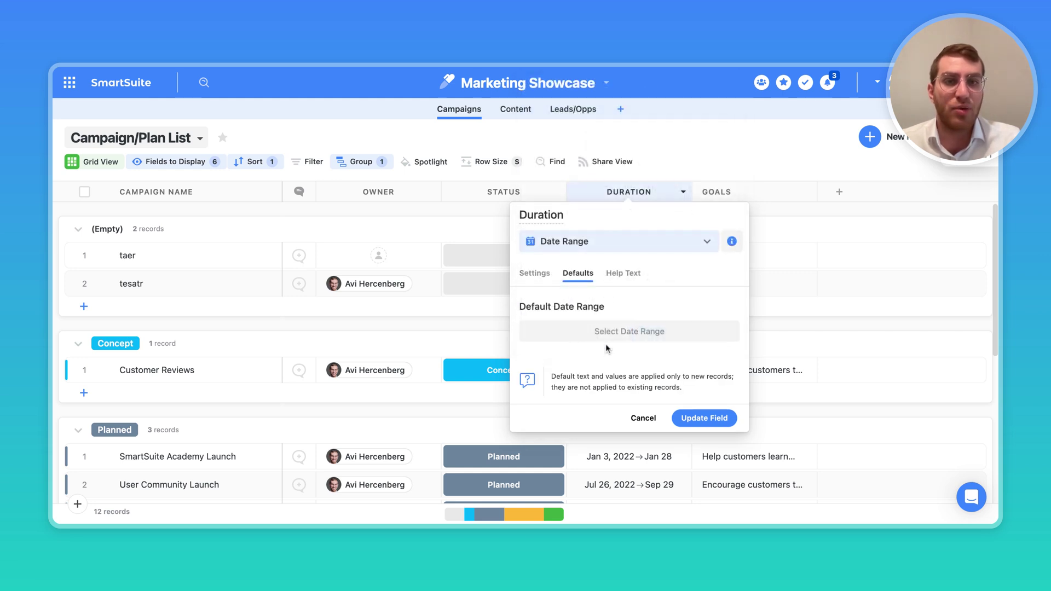
{"action": "left_click", "coordinate": [613, 335]}
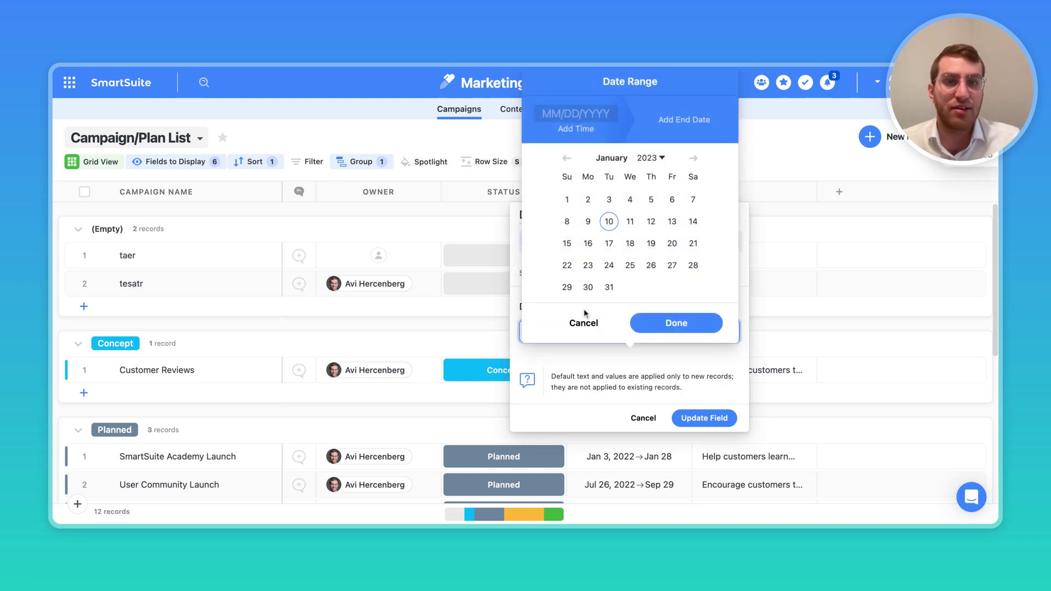
{"action": "left_click", "coordinate": [597, 323]}
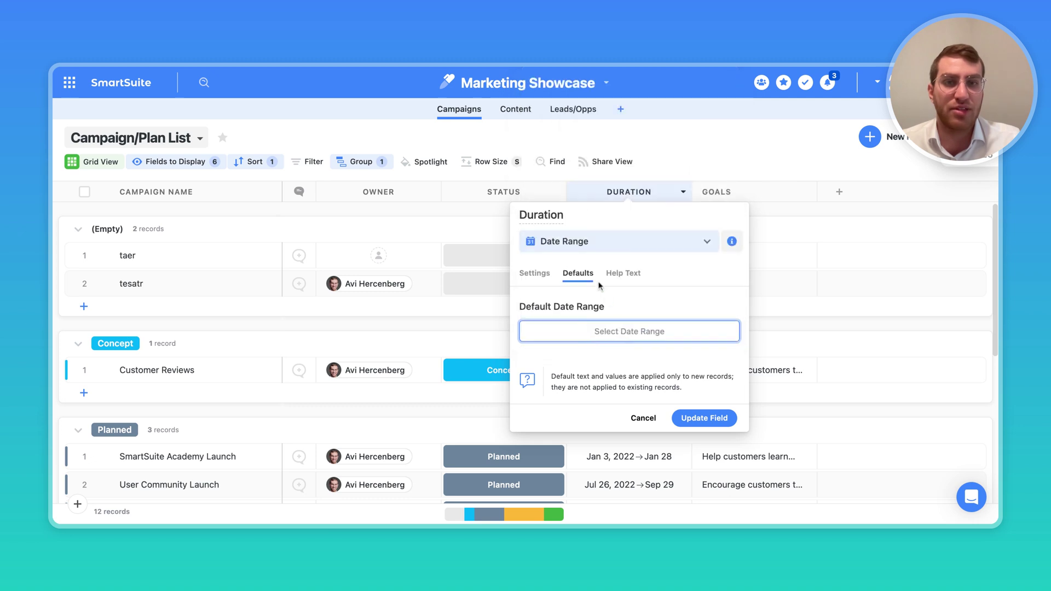
- Try the Duration field as a Due Date with Today Plus and Specific Date defaults, and exit without saving
{"action": "left_click", "coordinate": [599, 249]}
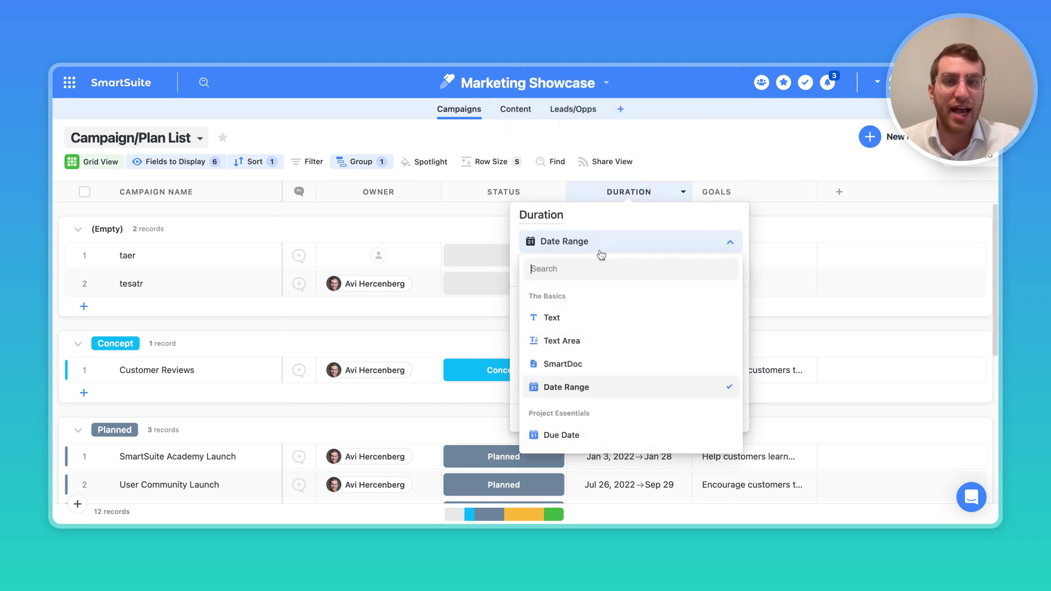
{"action": "left_click", "coordinate": [581, 435]}
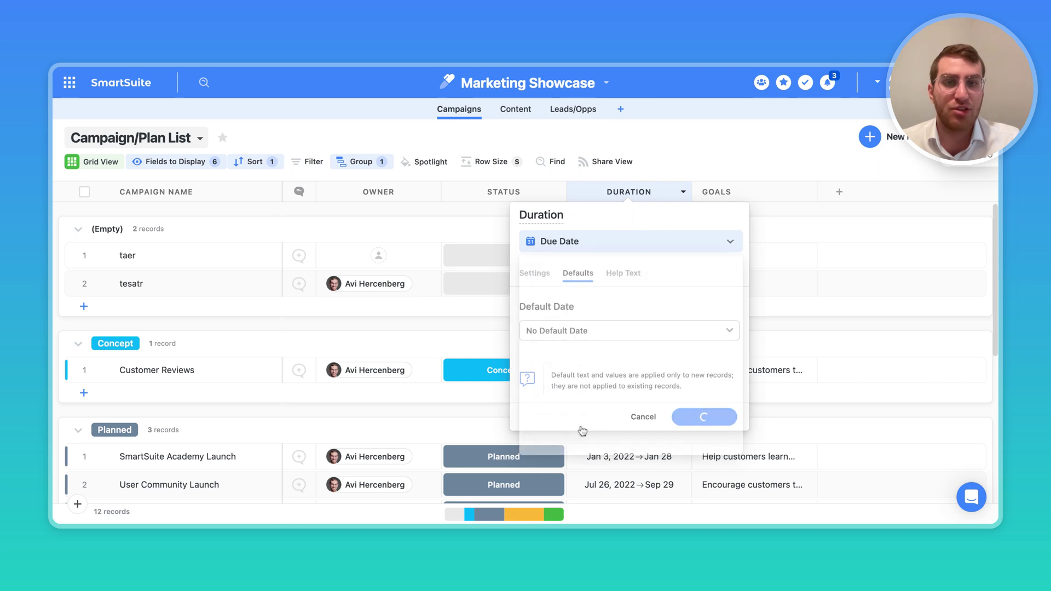
{"action": "left_click", "coordinate": [578, 331]}
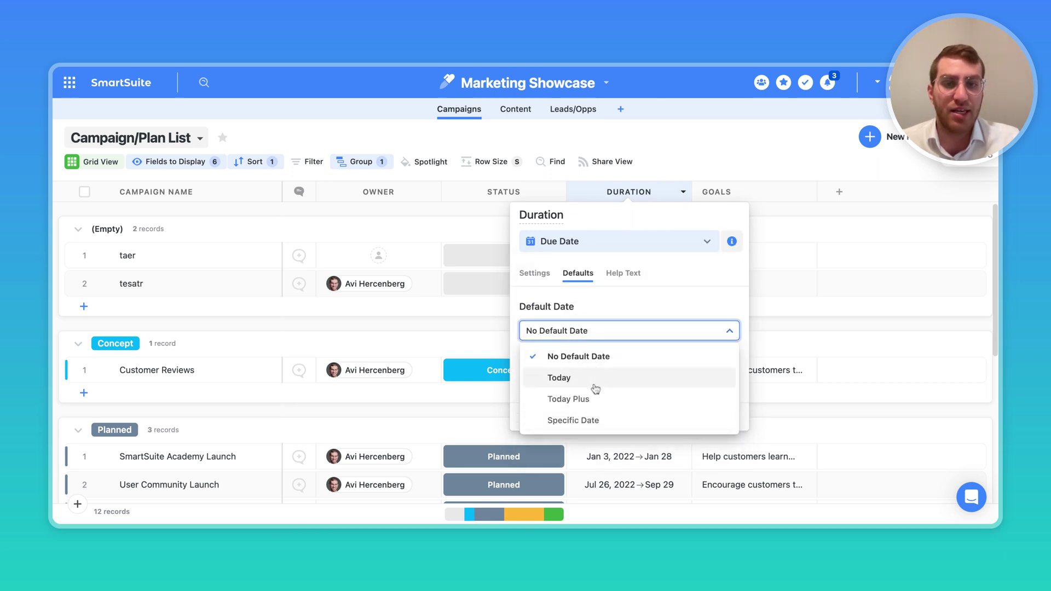
{"action": "left_click", "coordinate": [598, 403]}
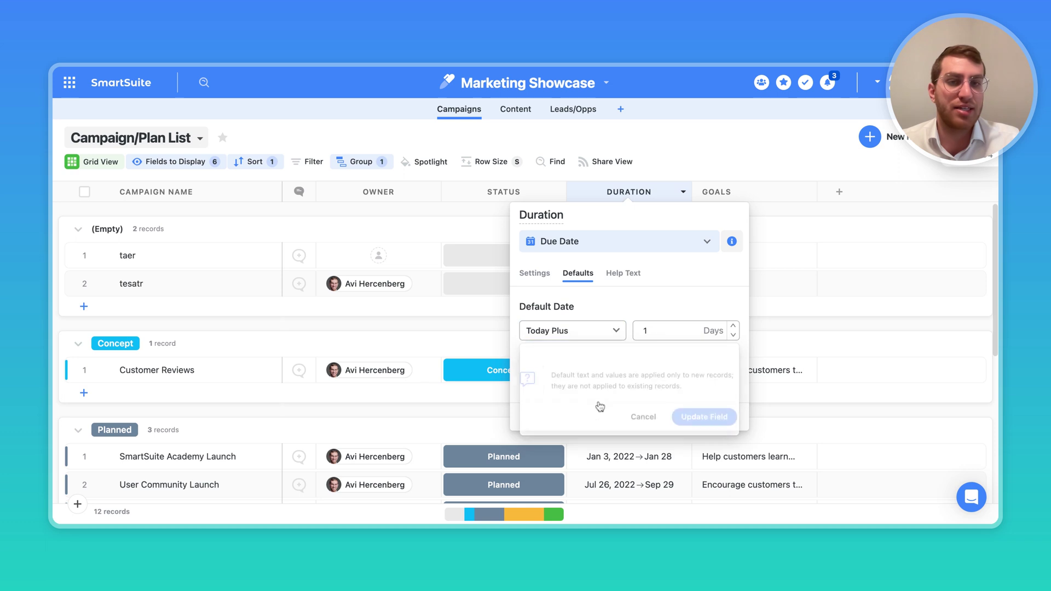
{"action": "left_click", "coordinate": [585, 335]}
{"action": "left_click", "coordinate": [573, 419]}
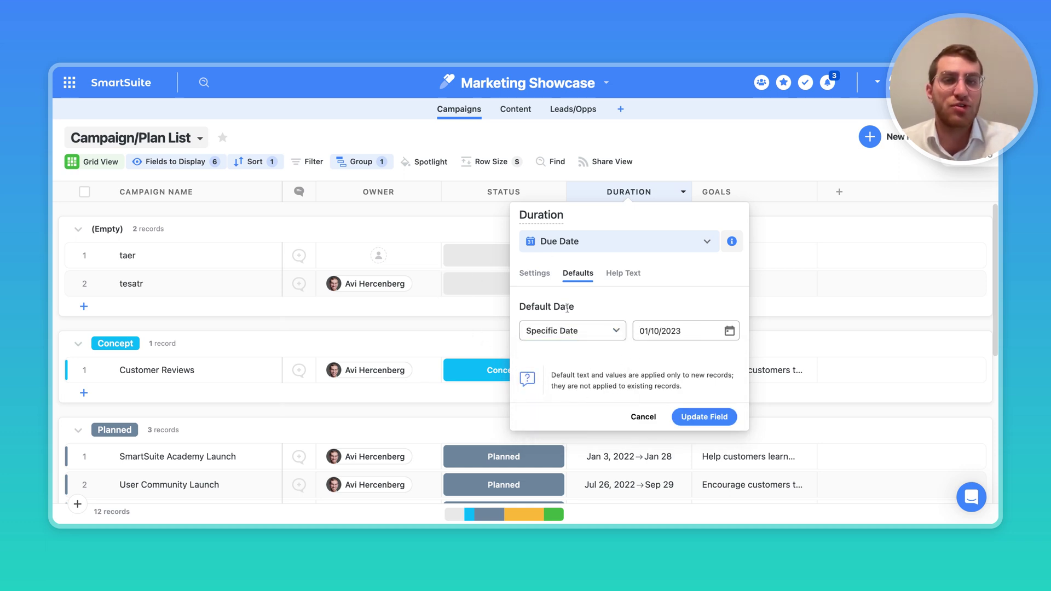
{"action": "left_click", "coordinate": [643, 418]}
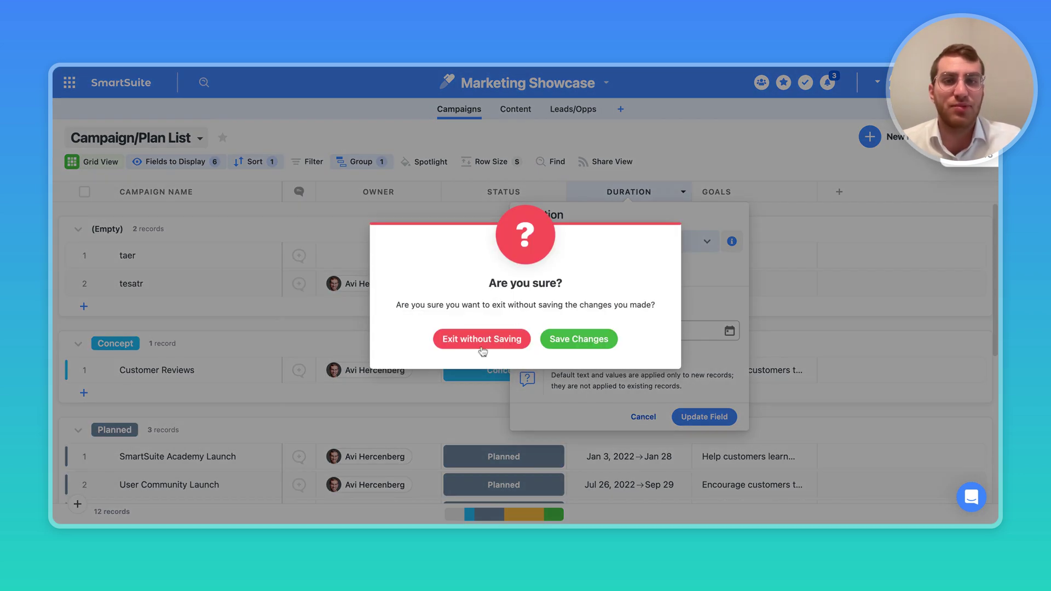
{"action": "left_click", "coordinate": [482, 339]}
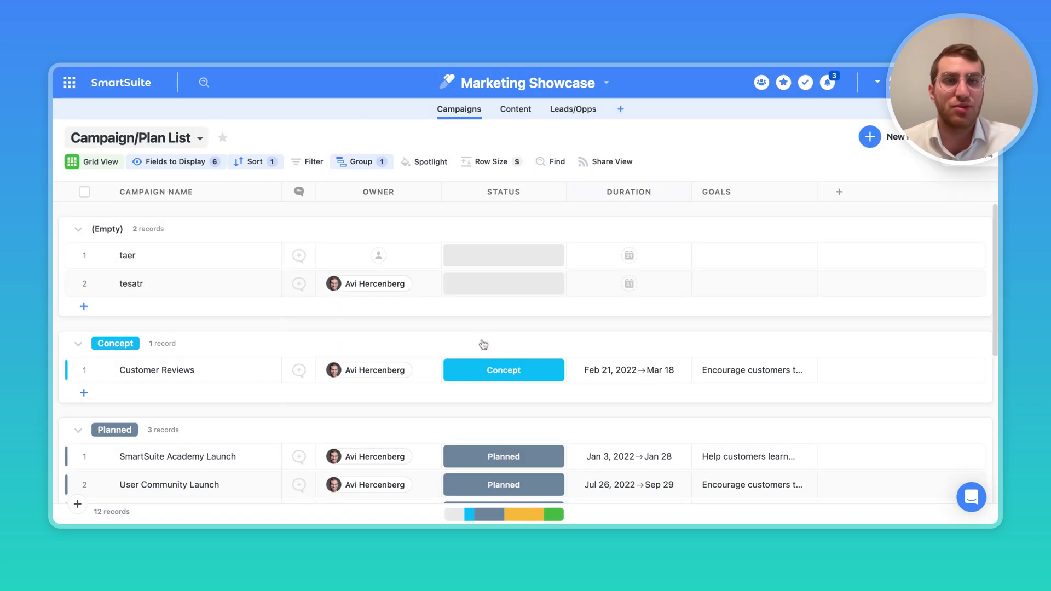
- Add a Checklist field to the campaign table with its standard settings
{"action": "left_click", "coordinate": [831, 191]}
{"action": "type", "text": "check"}
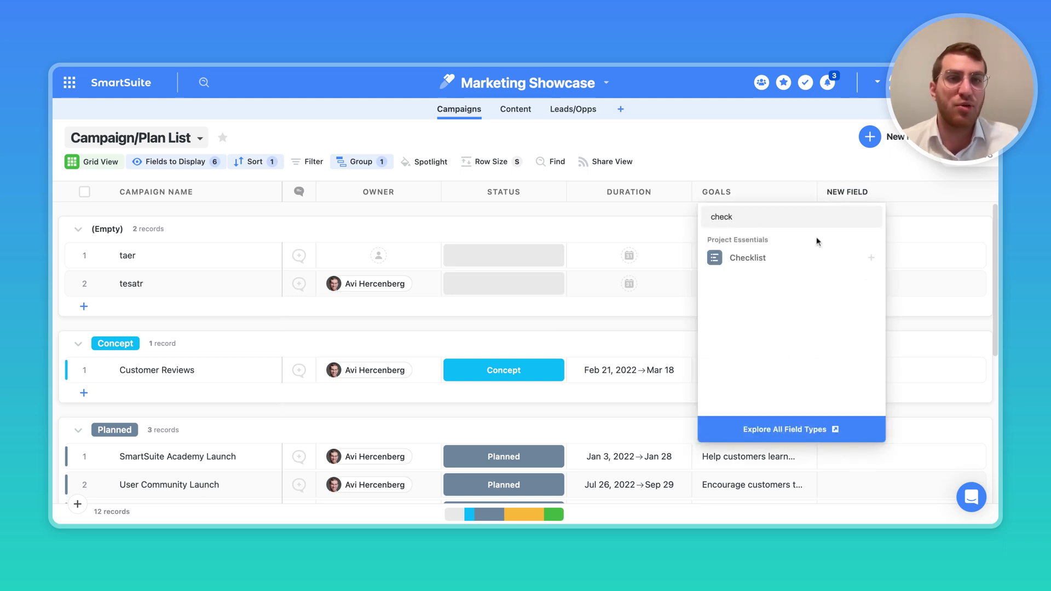
{"action": "left_click", "coordinate": [804, 258]}
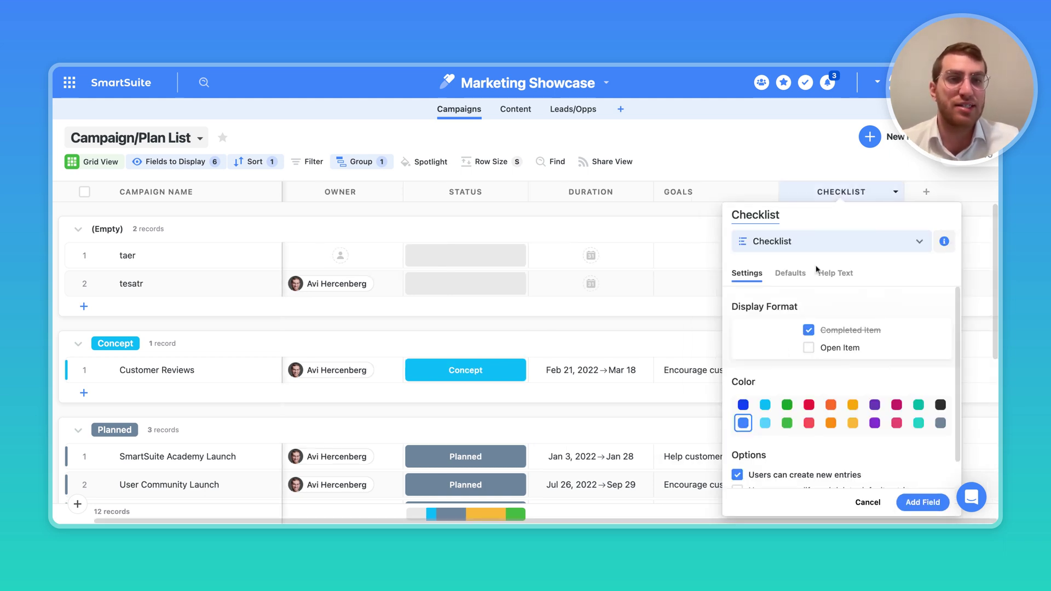
{"action": "left_click", "coordinate": [917, 505]}
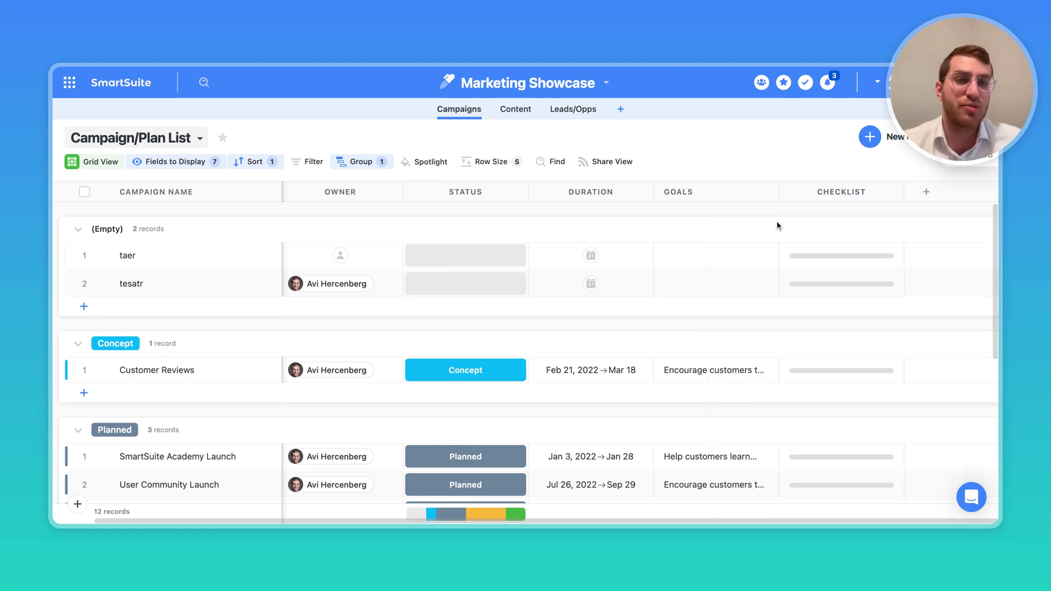
- Add the item asdf to the taer record's checklist and save it without a due date or assignee
{"action": "left_click", "coordinate": [830, 256]}
{"action": "type", "text": "asdf"}
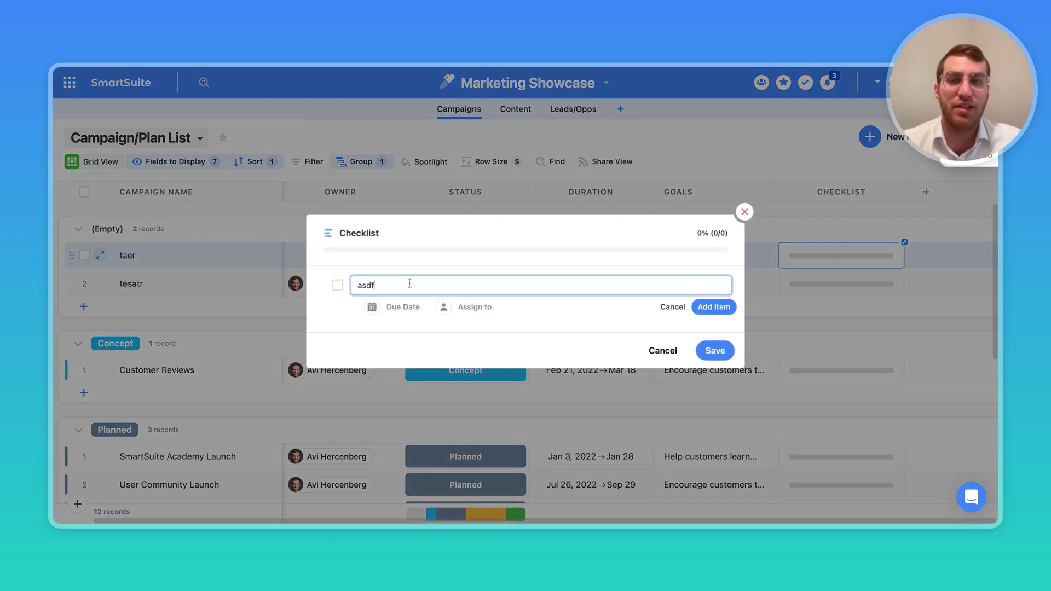
{"action": "left_click", "coordinate": [398, 309]}
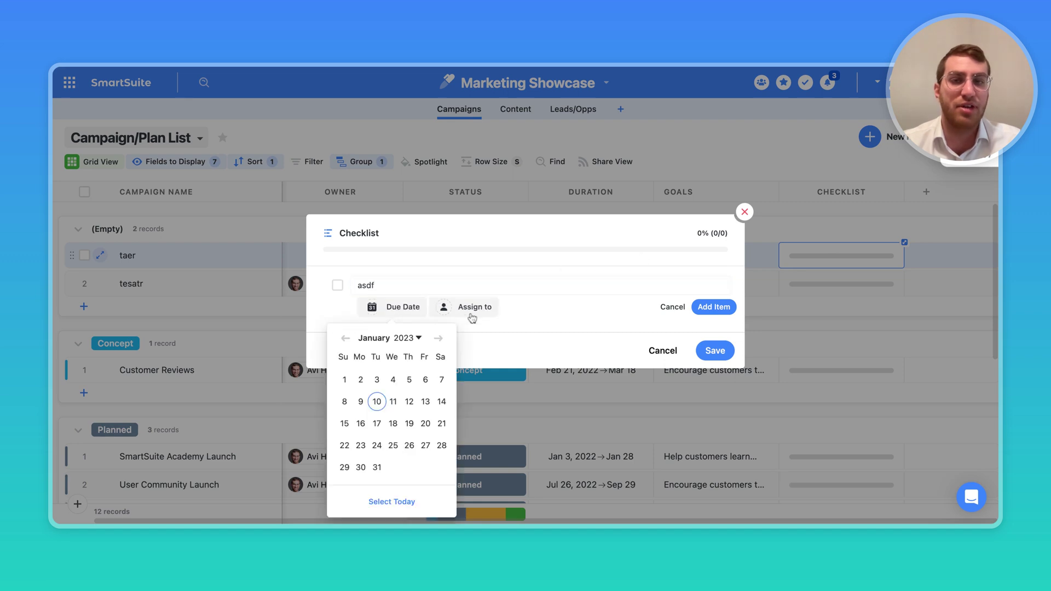
{"action": "left_click", "coordinate": [471, 307]}
{"action": "left_click", "coordinate": [713, 307]}
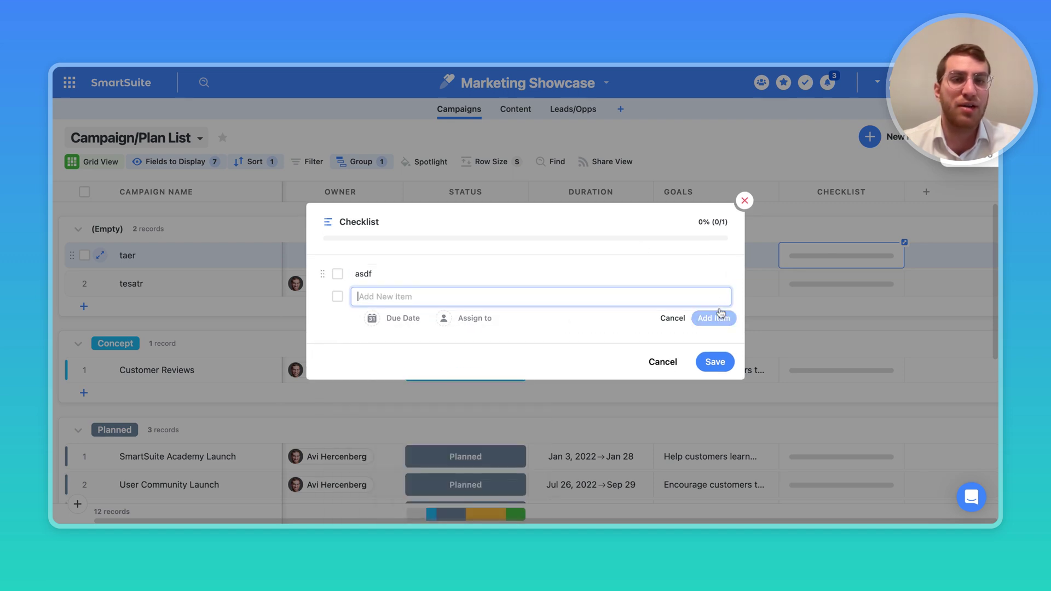
{"action": "left_click", "coordinate": [715, 351]}
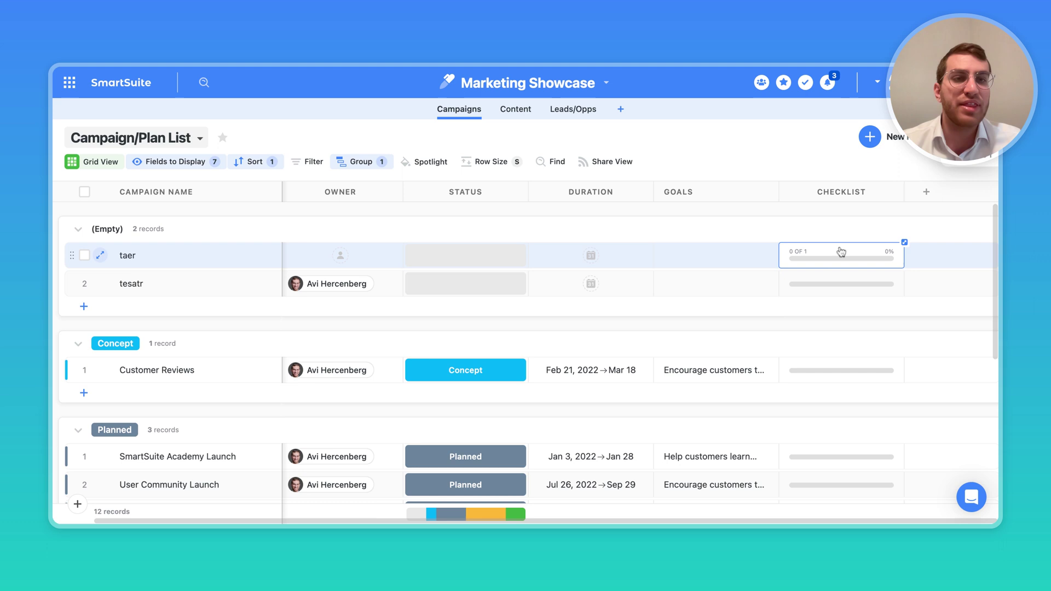
- Set the Checklist field's default list to asdf, adsfdsa and asdf, and update the field
{"action": "left_click", "coordinate": [842, 187]}
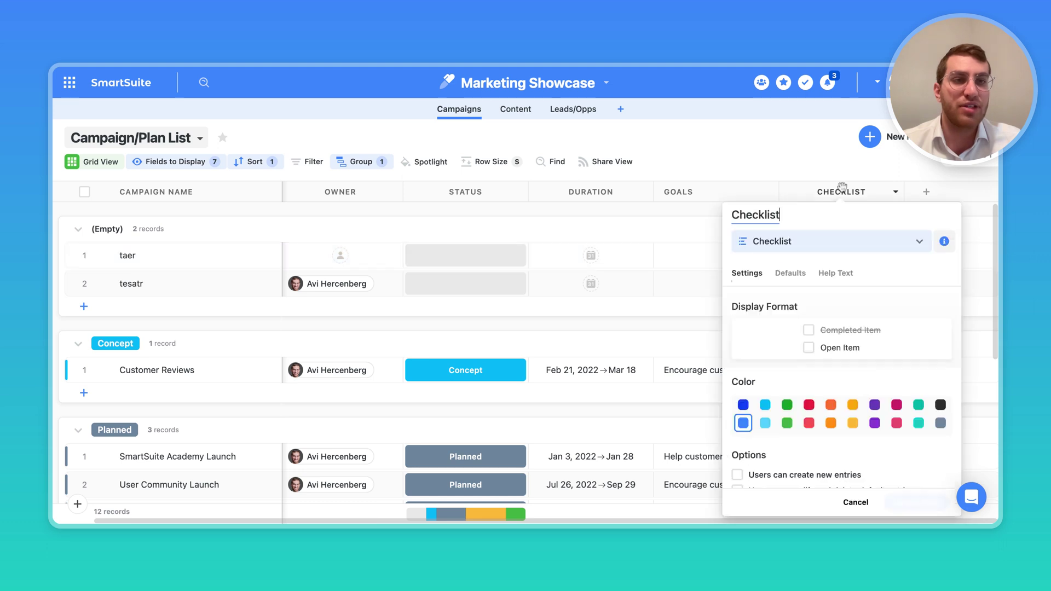
{"action": "left_click", "coordinate": [791, 273]}
{"action": "left_click", "coordinate": [817, 335]}
{"action": "type", "text": "asd"}
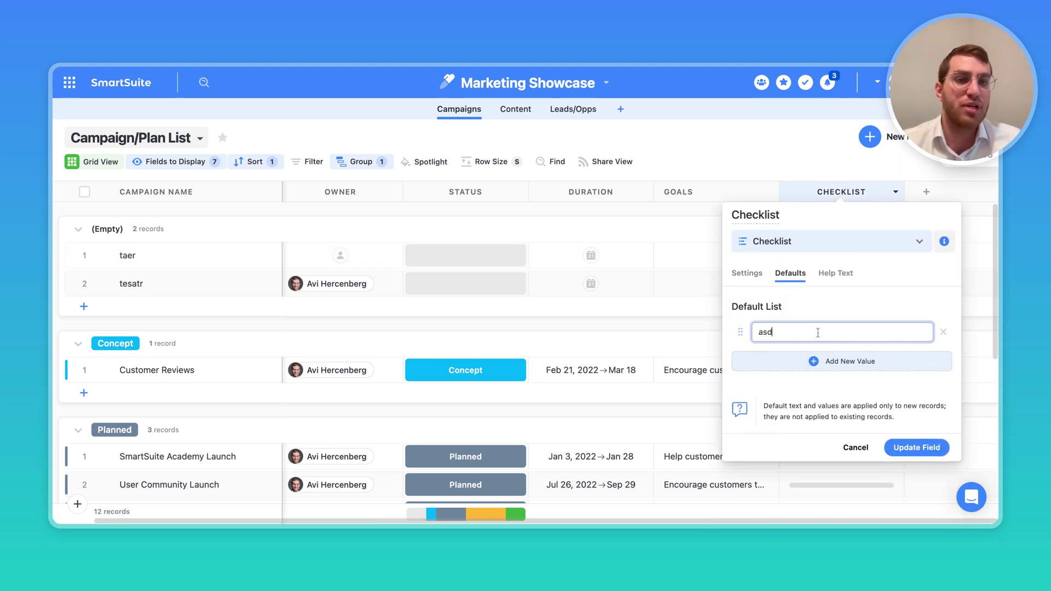
{"action": "type", "text": "f"}
{"action": "left_click", "coordinate": [826, 361]}
{"action": "type", "text": "adsfdsa"}
{"action": "left_click", "coordinate": [831, 384]}
{"action": "type", "text": "asdf"}
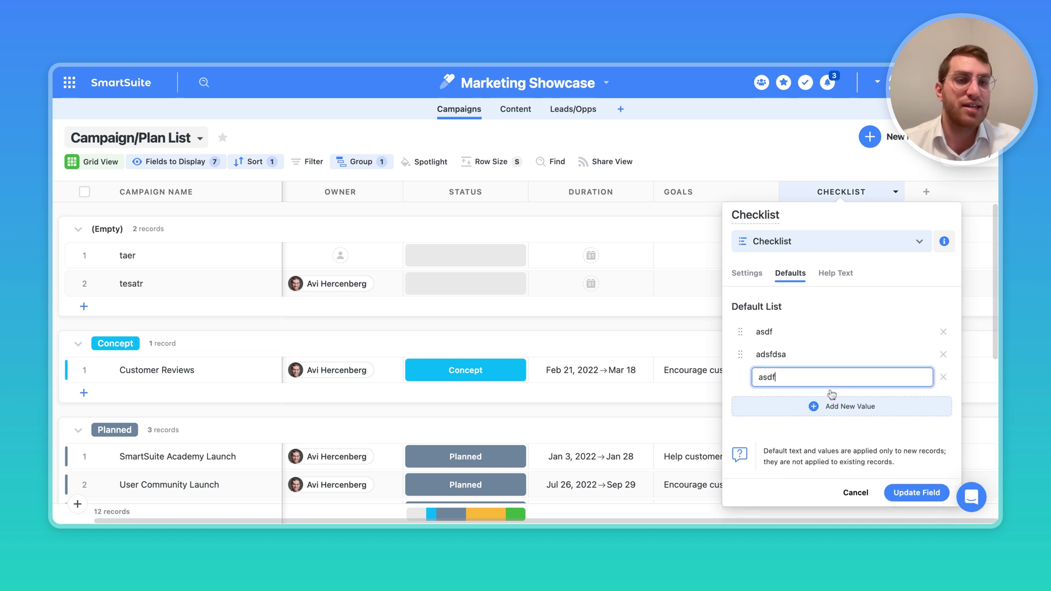
{"action": "left_click", "coordinate": [910, 493]}
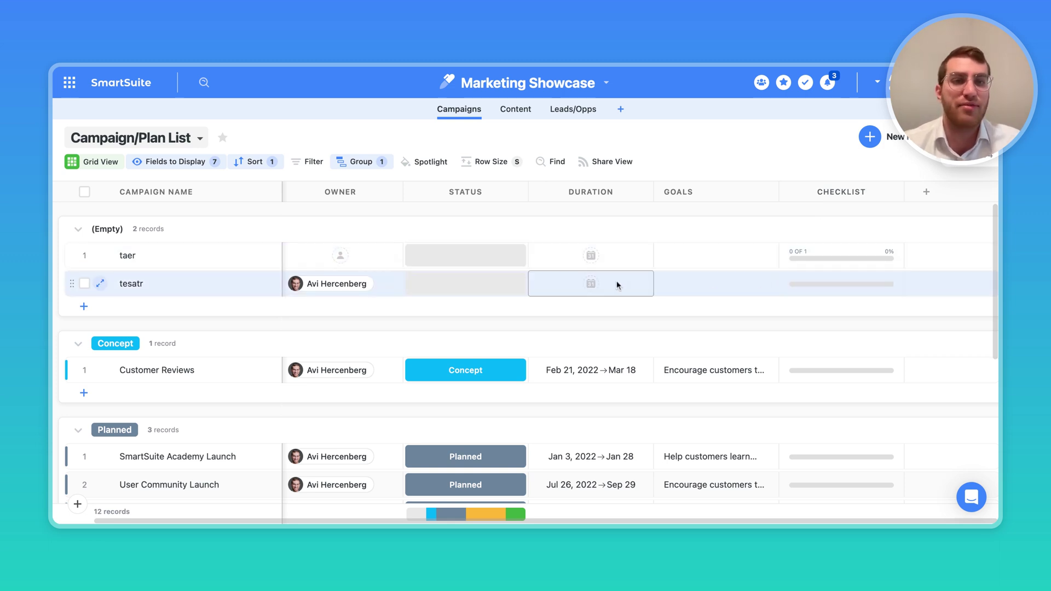
- Examine the default text option and its expanded editor for a new SmartDoc field, without adding the field
{"action": "left_click", "coordinate": [926, 198]}
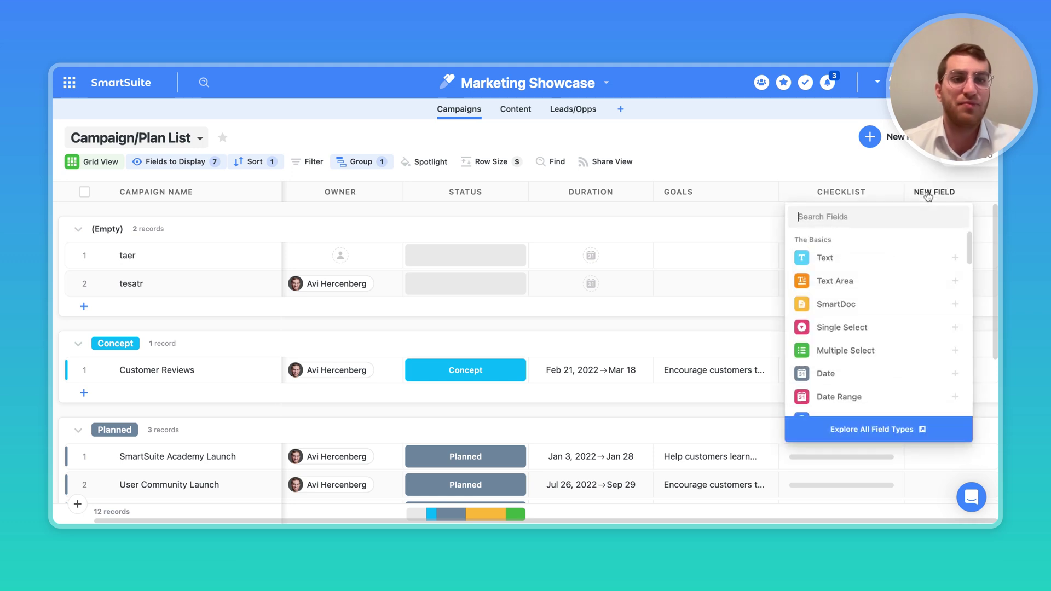
{"action": "type", "text": "smart"}
{"action": "left_click", "coordinate": [849, 257]}
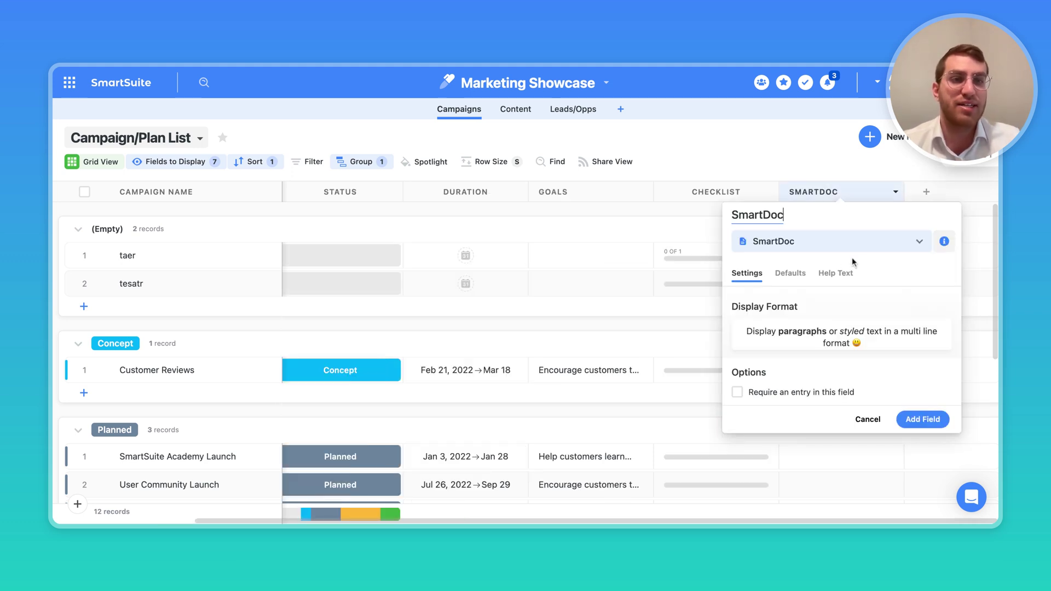
{"action": "left_click", "coordinate": [789, 272]}
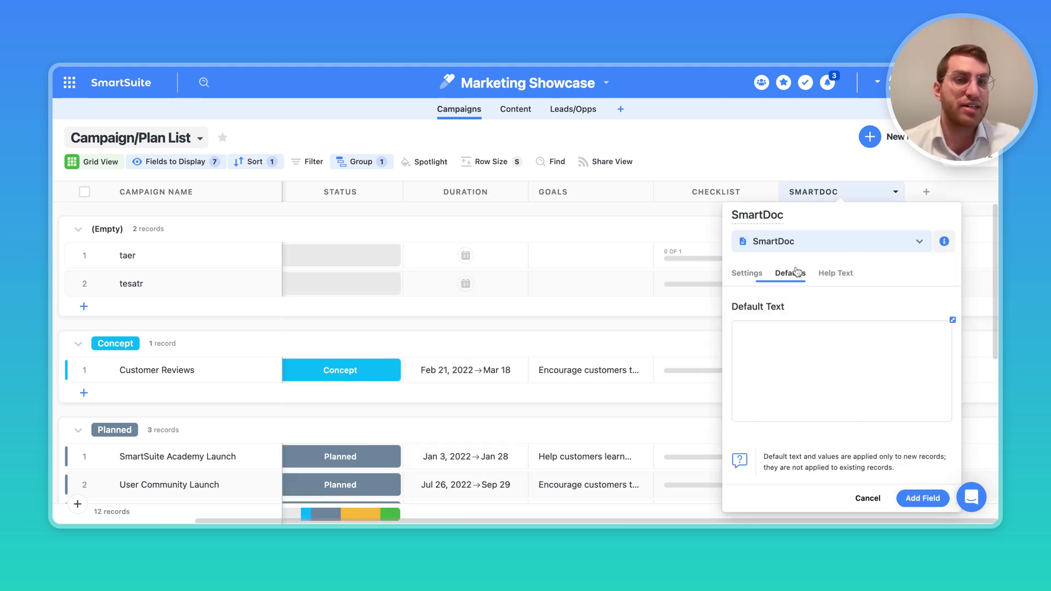
{"action": "left_click", "coordinate": [952, 320]}
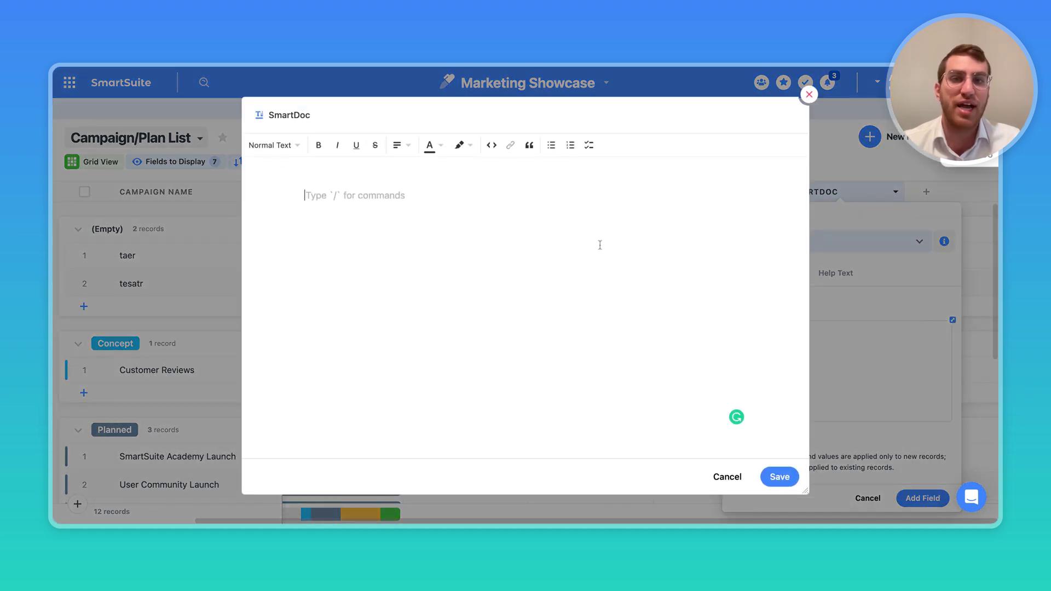
{"action": "left_click", "coordinate": [727, 479]}
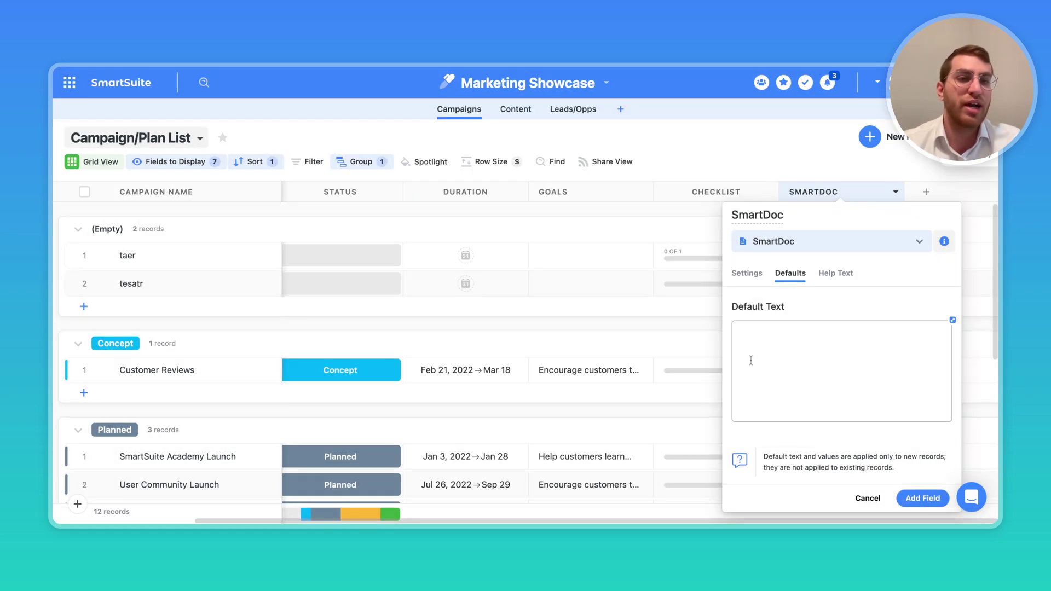
{"action": "left_click", "coordinate": [793, 355]}
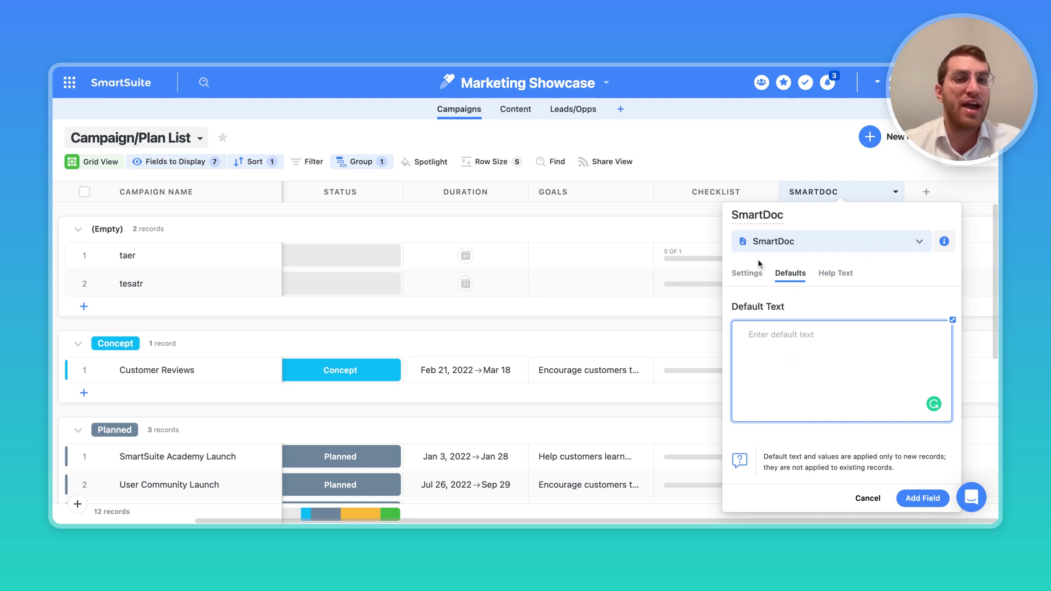
{"action": "left_click", "coordinate": [843, 165]}
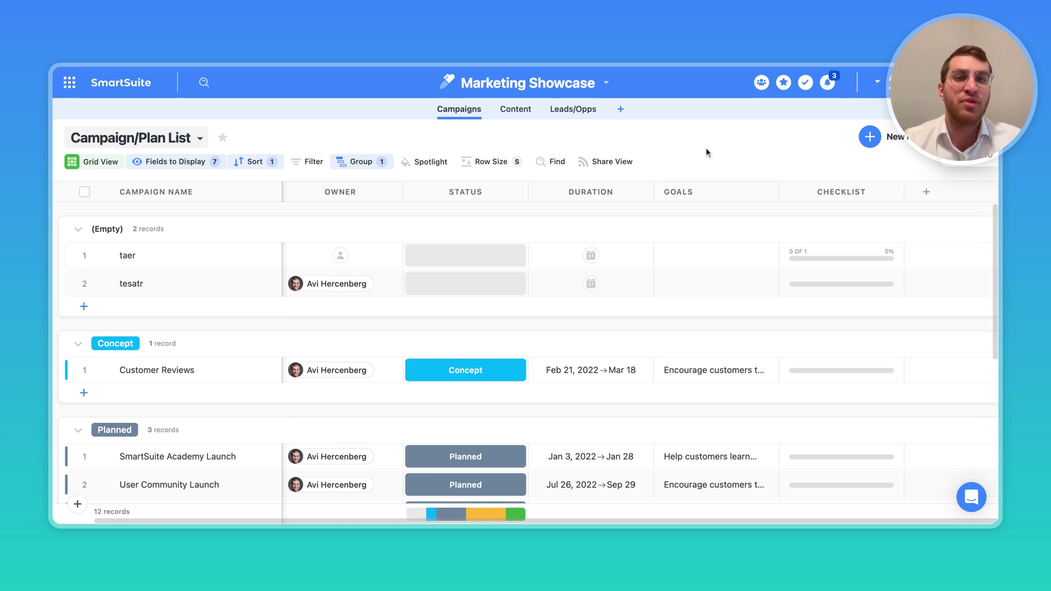
- Browse the field types available for a new field in the campaign table
{"action": "left_click", "coordinate": [926, 192]}
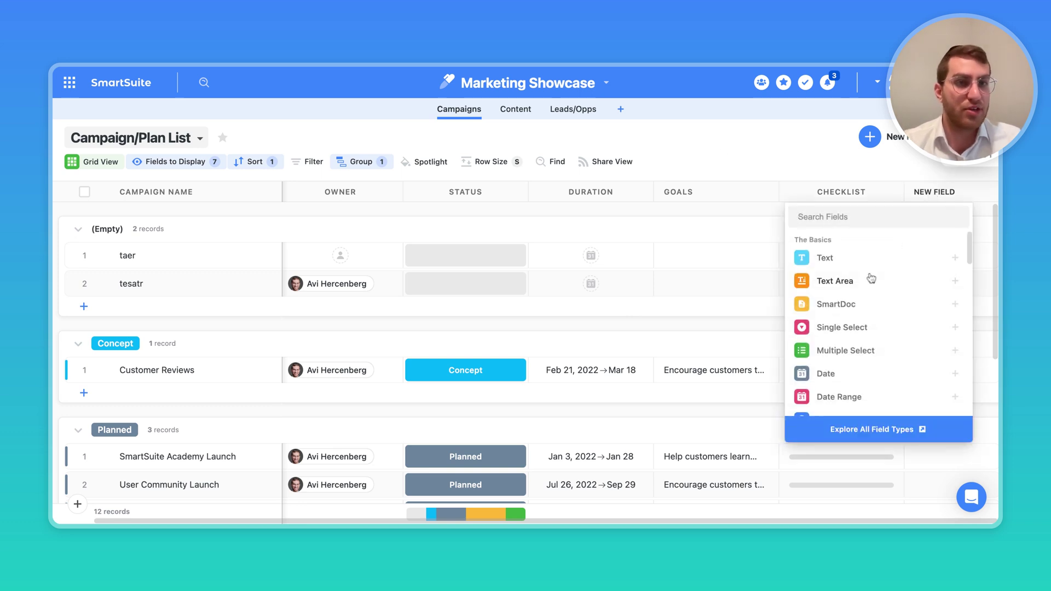
{"action": "scroll", "coordinate": [827, 305], "scroll_direction": "down", "scroll_amount": 3}
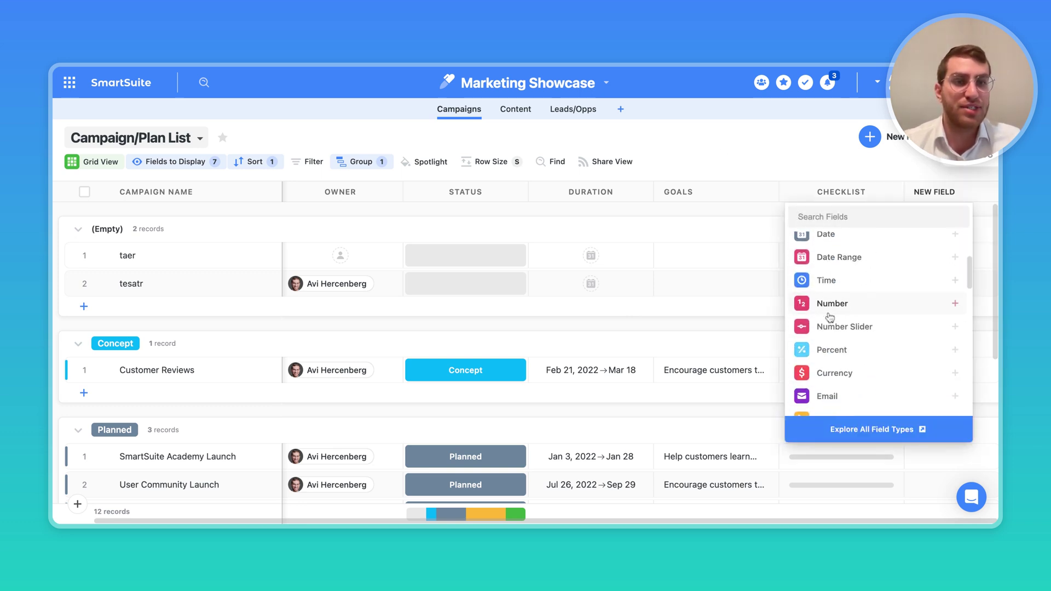
{"action": "left_click", "coordinate": [866, 433]}
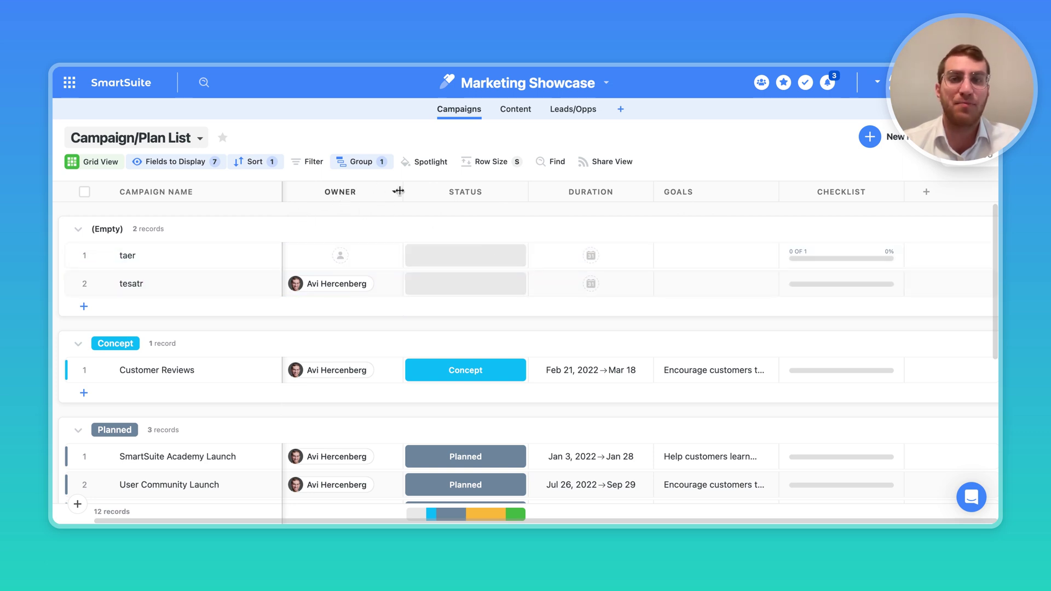
{"action": "left_click", "coordinate": [357, 278]}
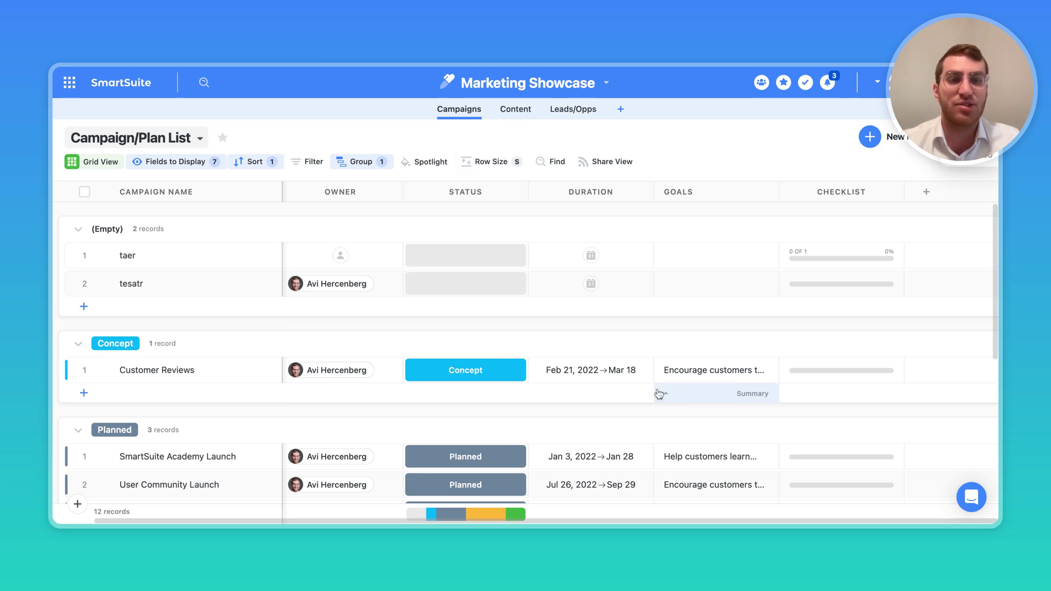
{"action": "mouse_move", "coordinate": [962, 165]}
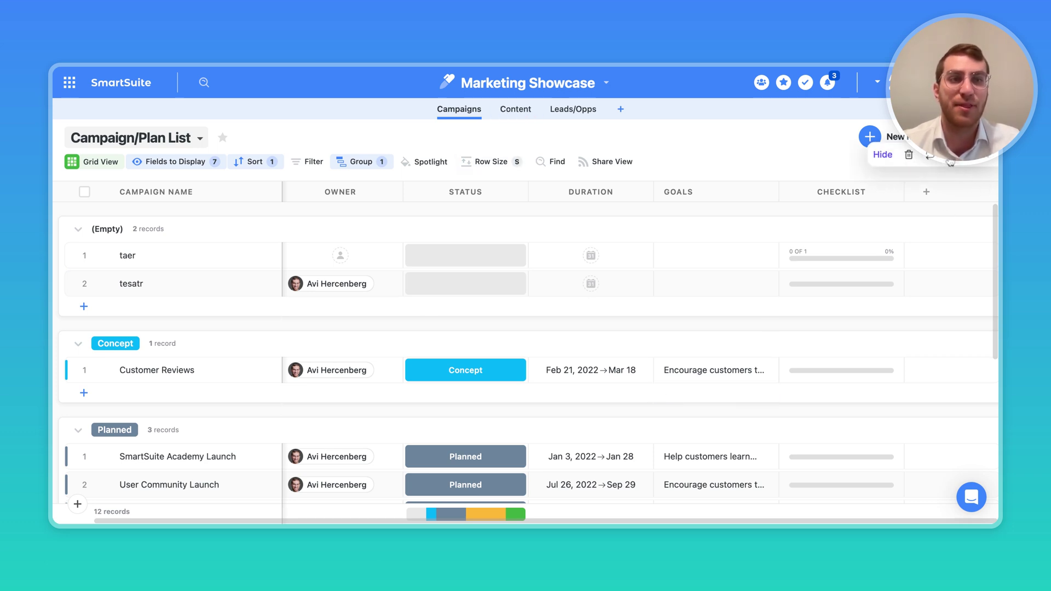